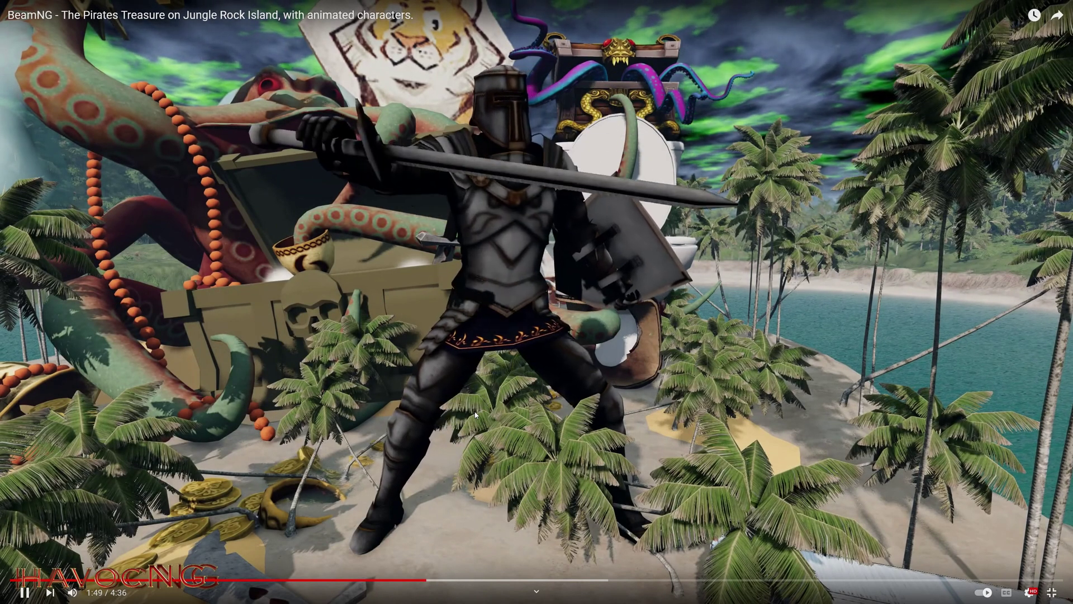
Step: Pause the pirate treasure video at 2:16 and leave fullscreen playback
mouse_move(548, 294)
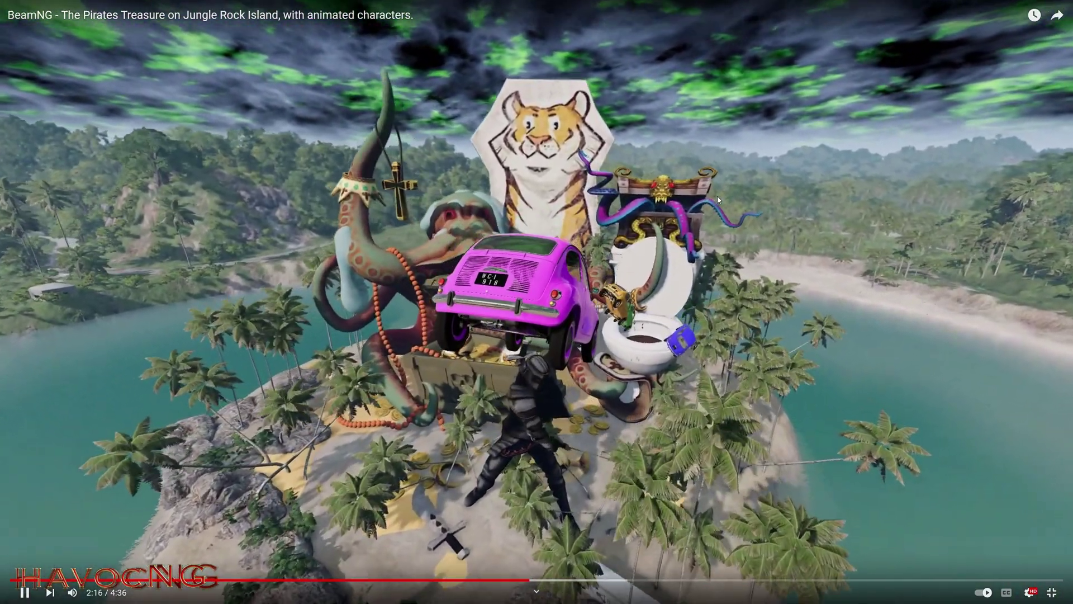
click(688, 199)
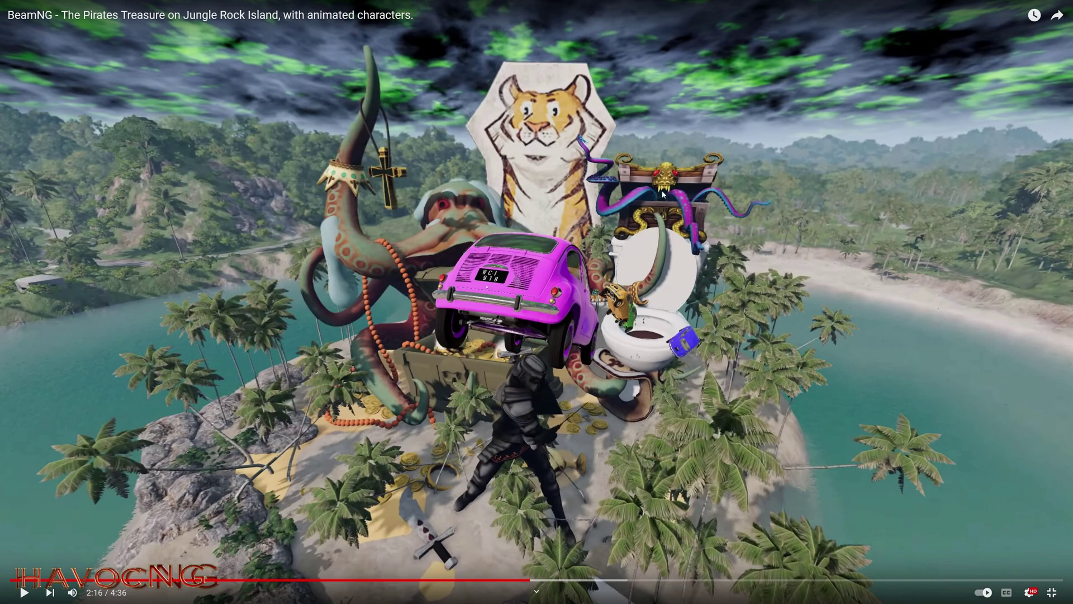
key(Escape)
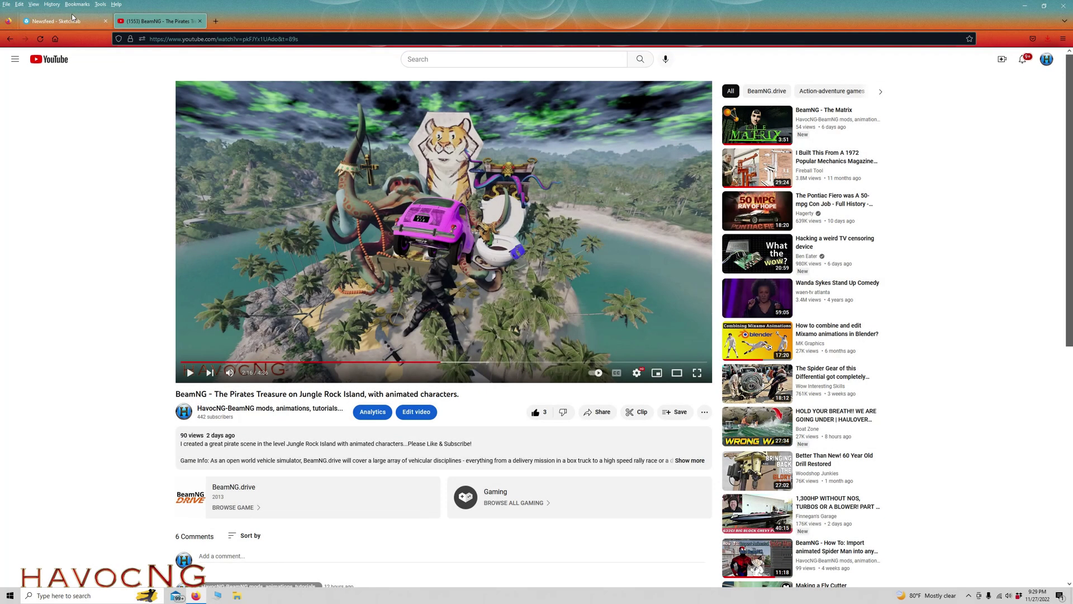
Step: Close the YouTube tab, check and dismiss the Bookmarks list, and scroll the downloadable pirates results
click(199, 21)
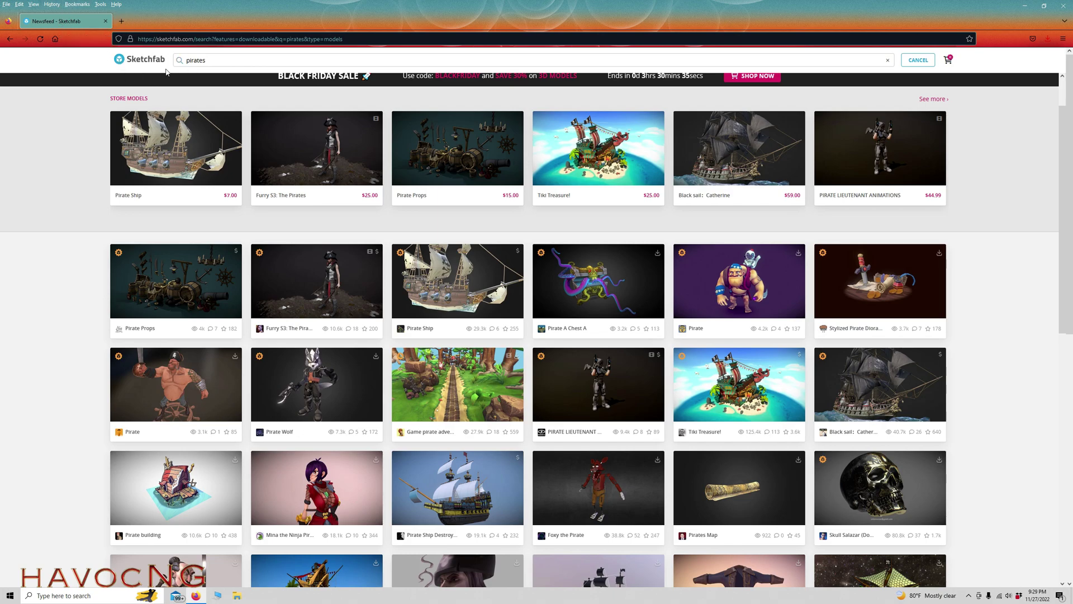
scroll(505, 291, up, 1)
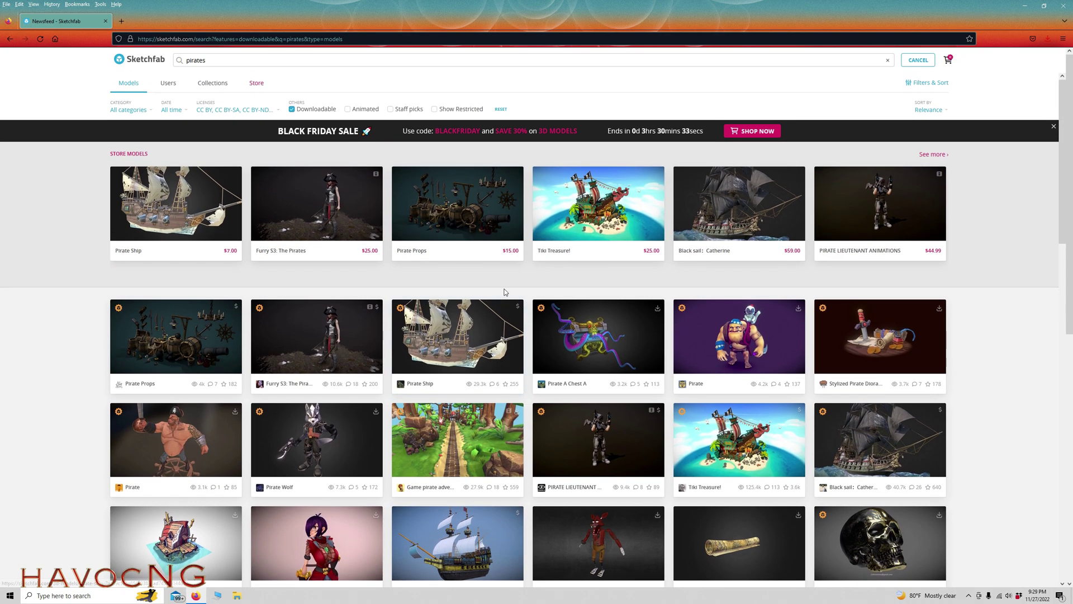
scroll(506, 291, down, 1)
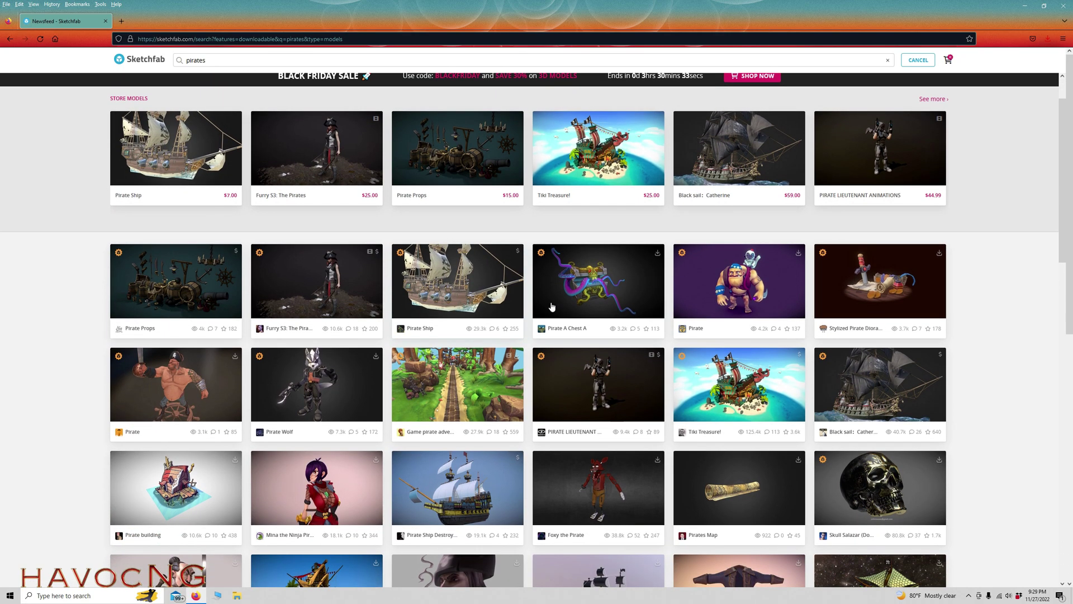
click(77, 4)
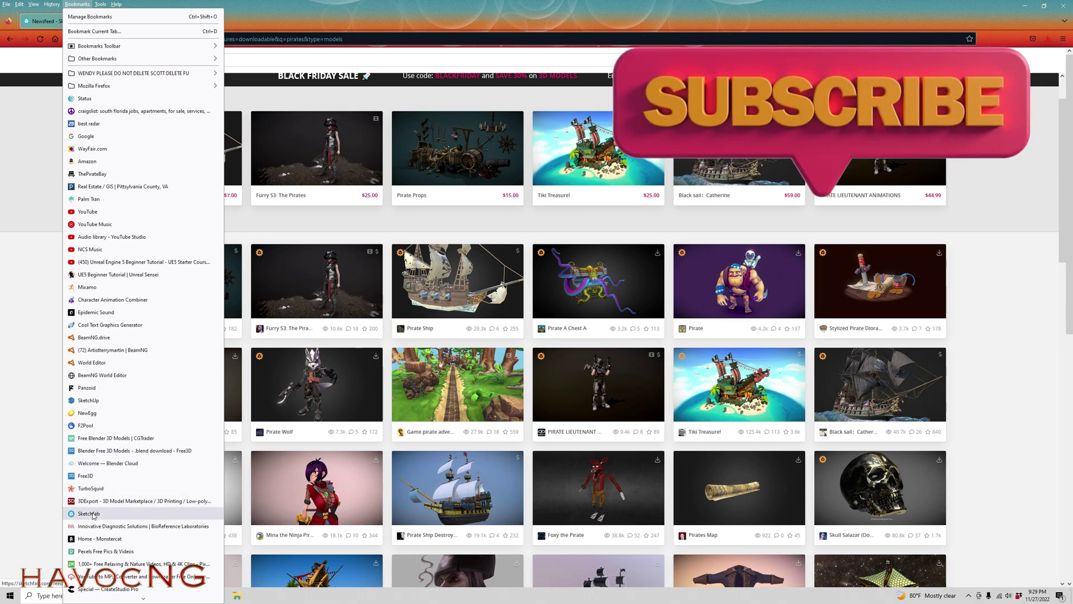
click(47, 198)
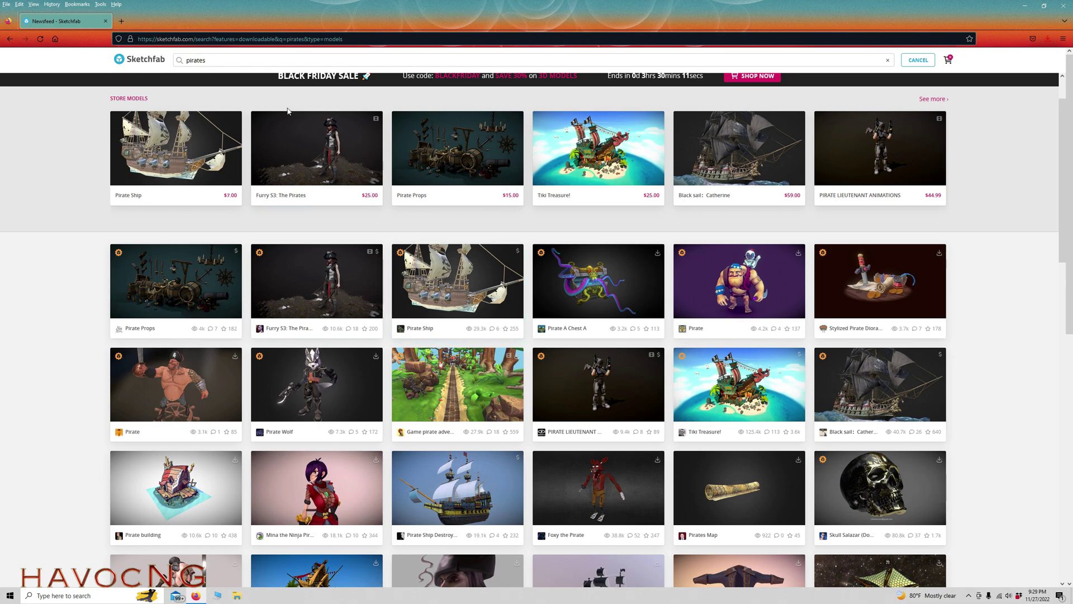
scroll(313, 184, up, 2)
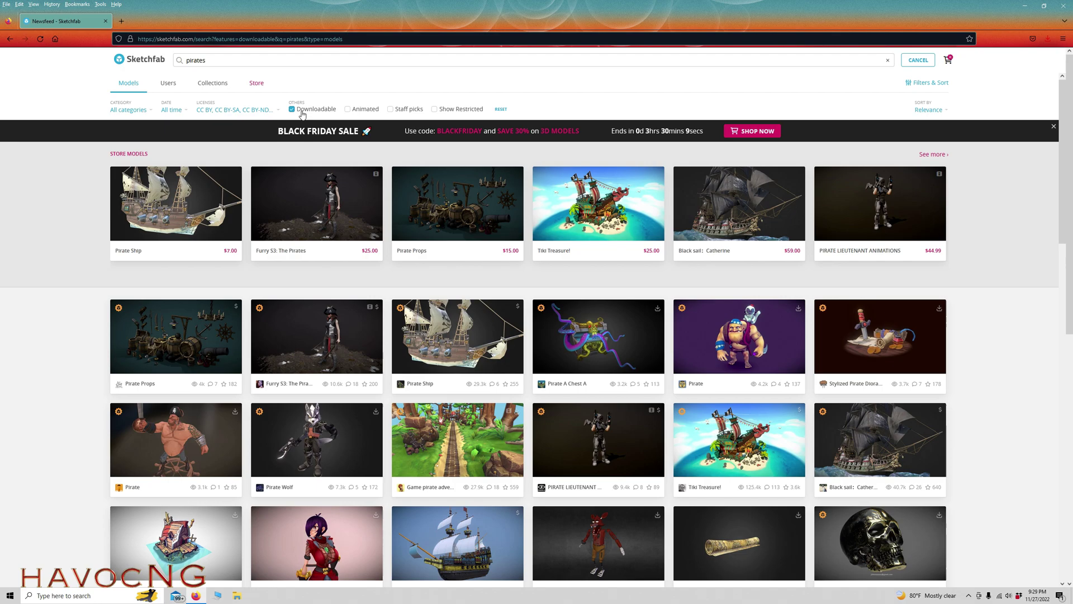
scroll(305, 197, down, 3)
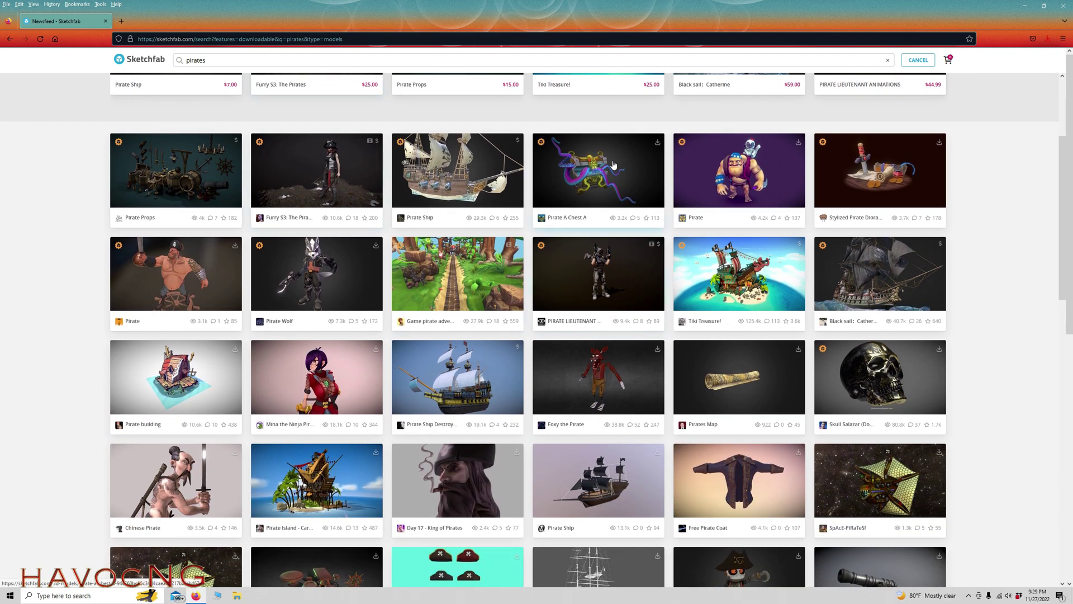
Step: Open Pirate A Chest A, rotate it to the front, and download its 2k-texture GLB
click(648, 218)
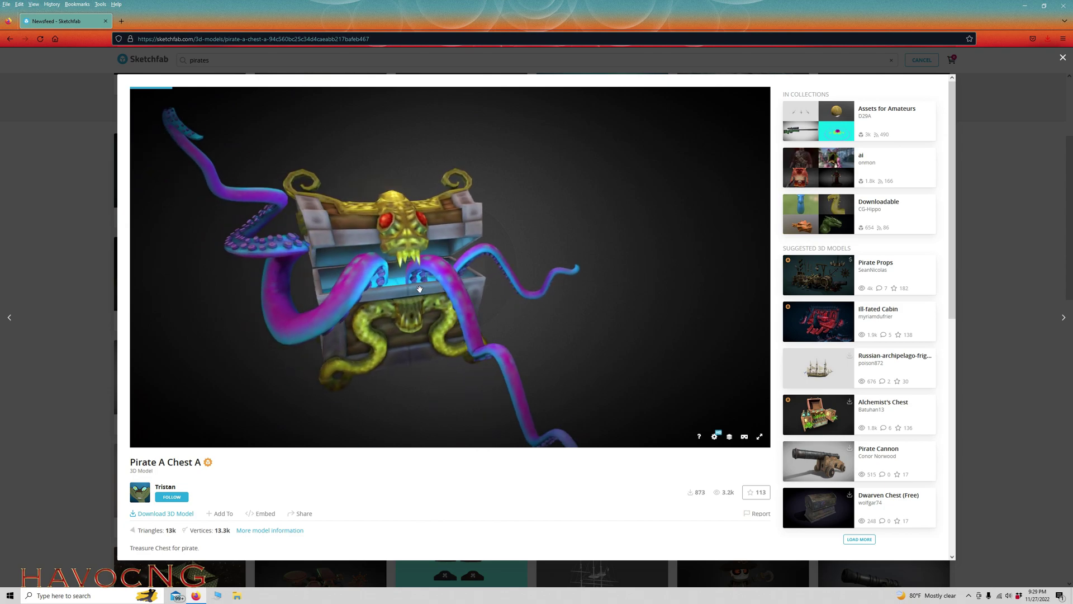
drag(385, 258, 223, 436)
click(173, 513)
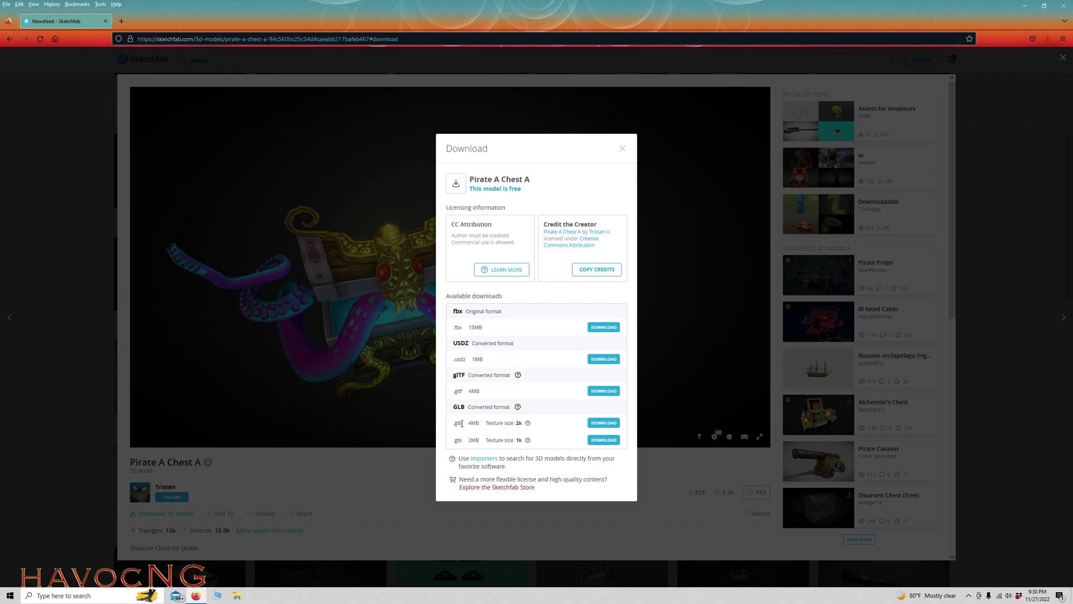
click(595, 423)
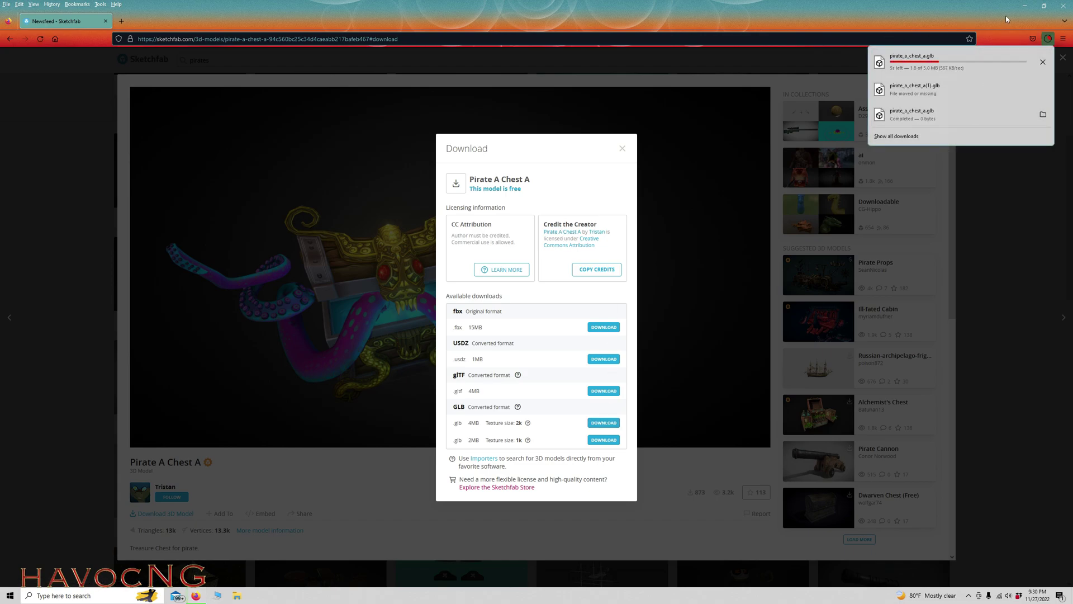
Step: Launch Blender from the desktop, dismiss the splash screen, and delete the default Cube
click(1027, 8)
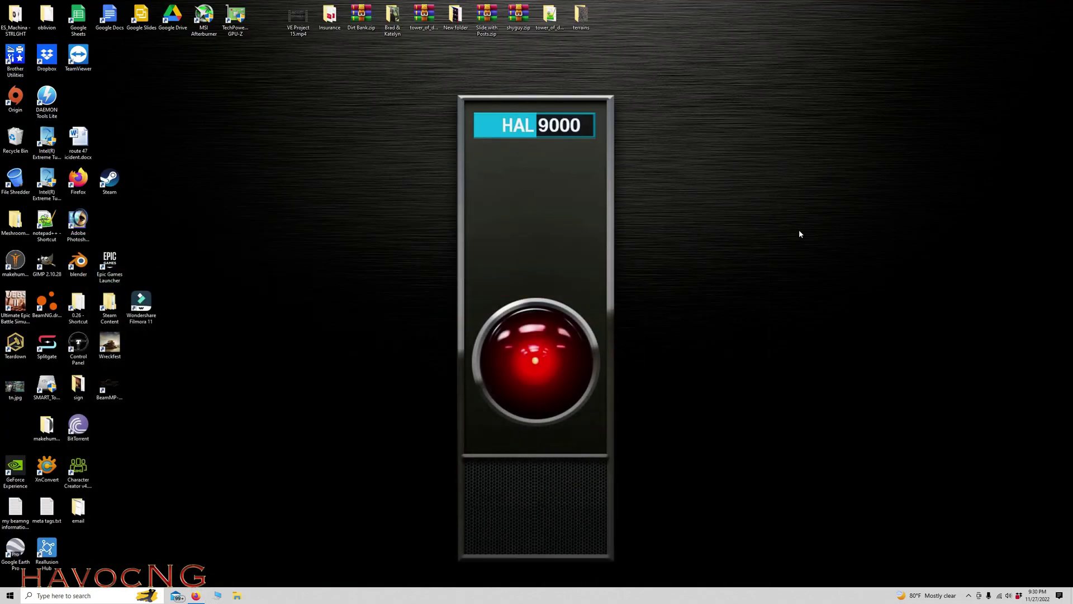
double_click(78, 263)
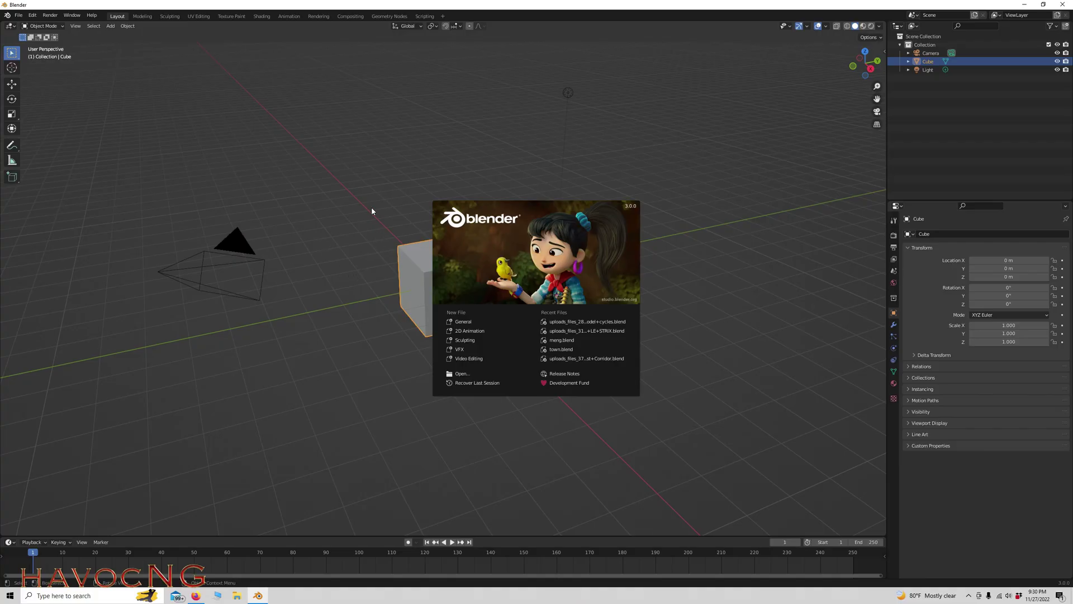
click(367, 219)
key(Delete)
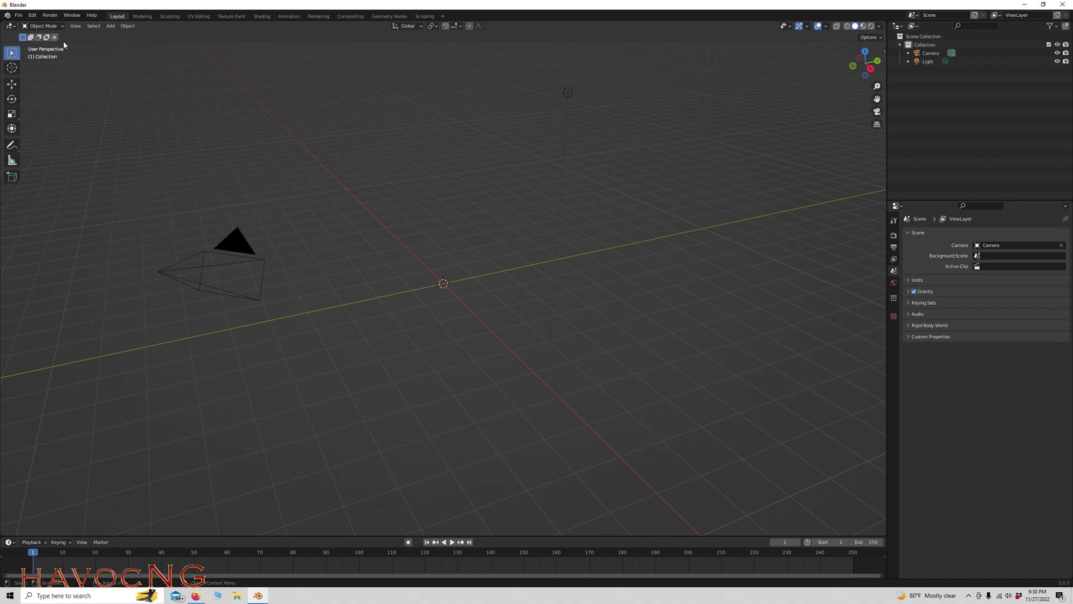
click(18, 15)
Step: Import pirate_a_chest_a.glb from Downloads as glTF 2.0, then zoom out and face its front
mouse_move(33, 132)
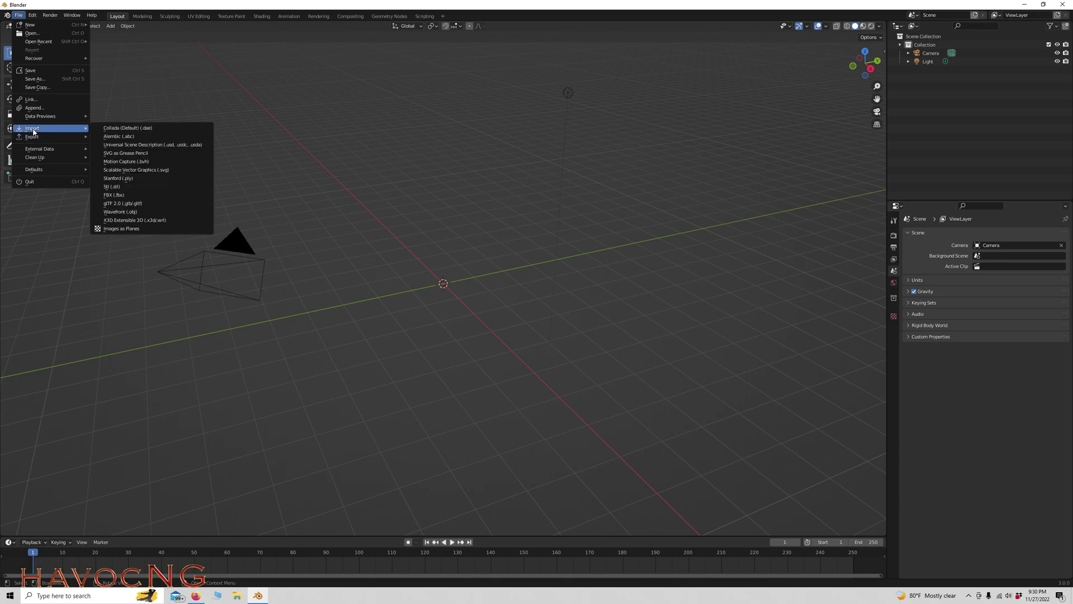
click(129, 205)
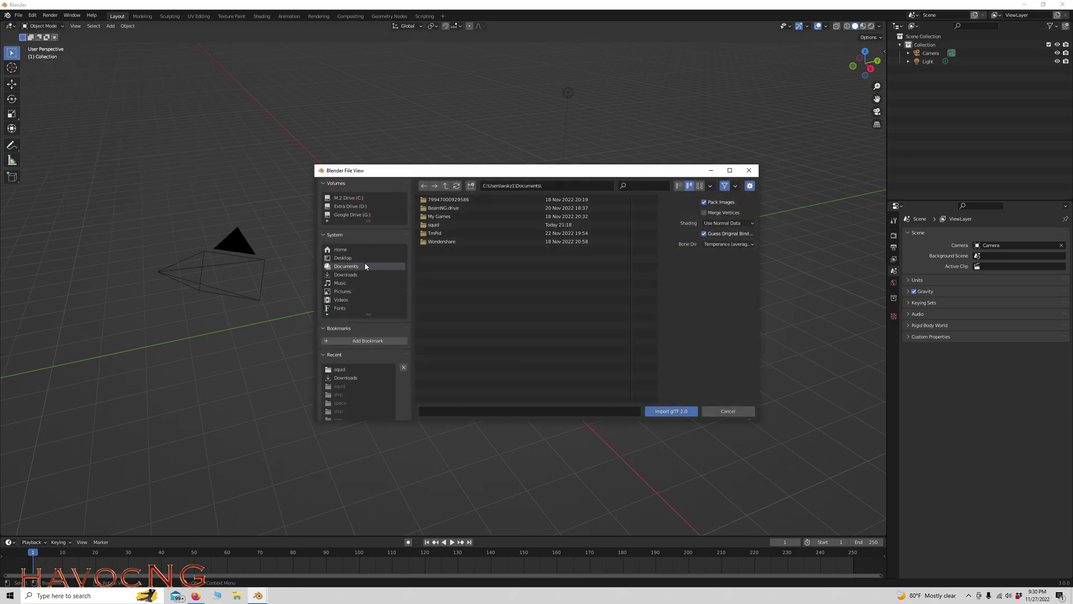
click(354, 275)
click(433, 200)
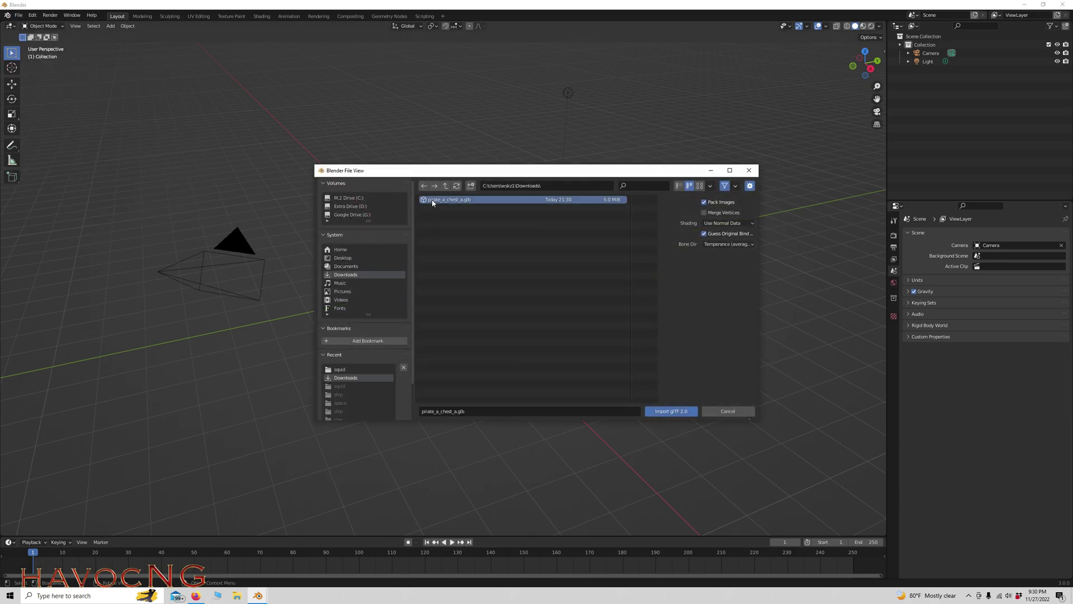
click(671, 411)
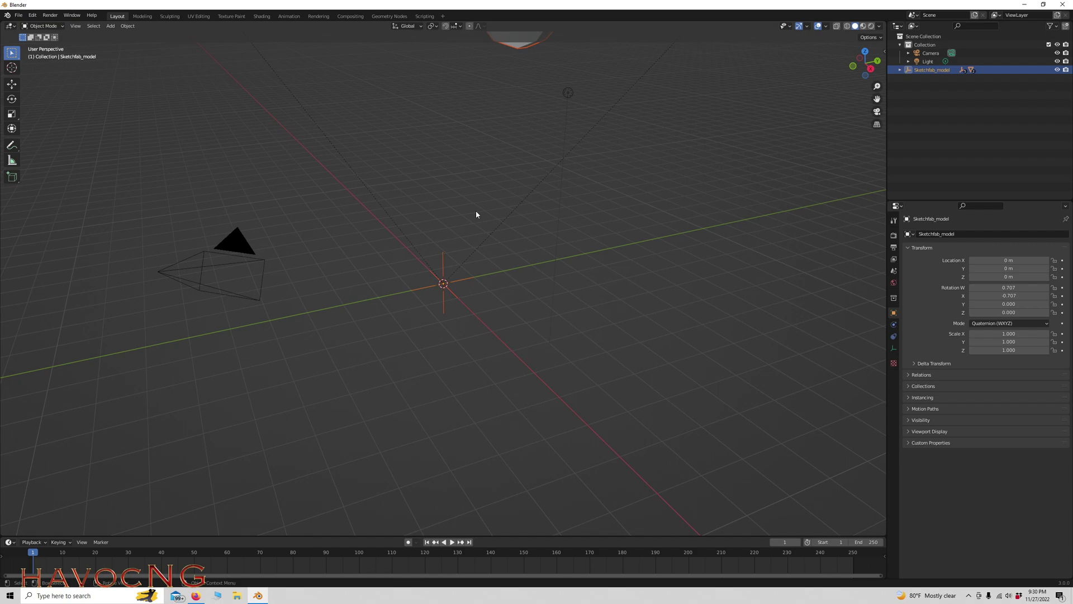
scroll(476, 226, down, 10)
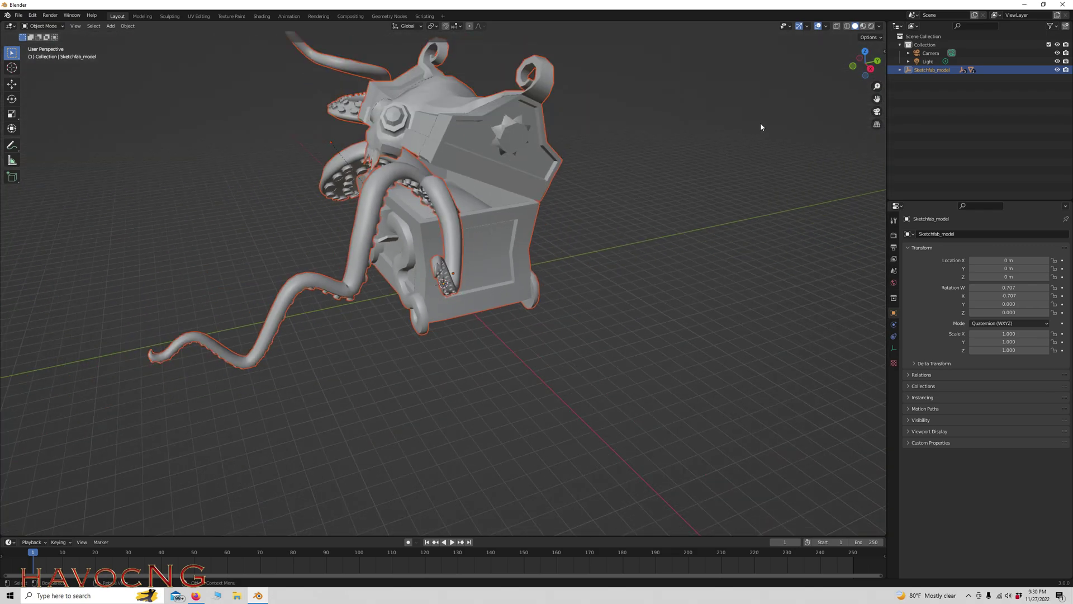
scroll(591, 176, down, 2)
drag(866, 62, 865, 65)
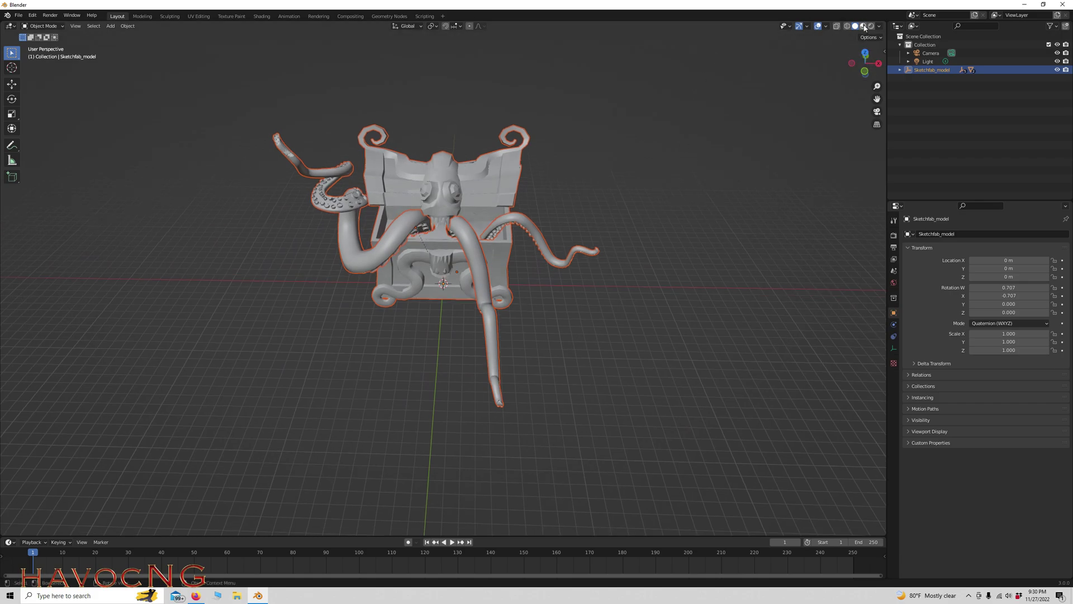
Step: Switch to Material Preview, delete the Camera and Light, and box-select the whole chest
click(864, 26)
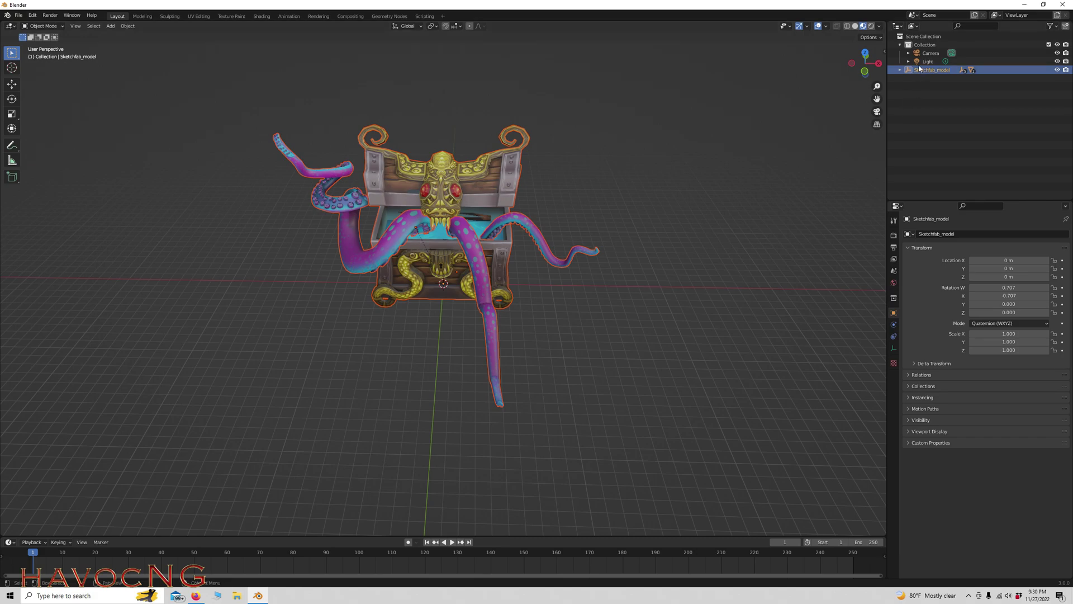
click(931, 54)
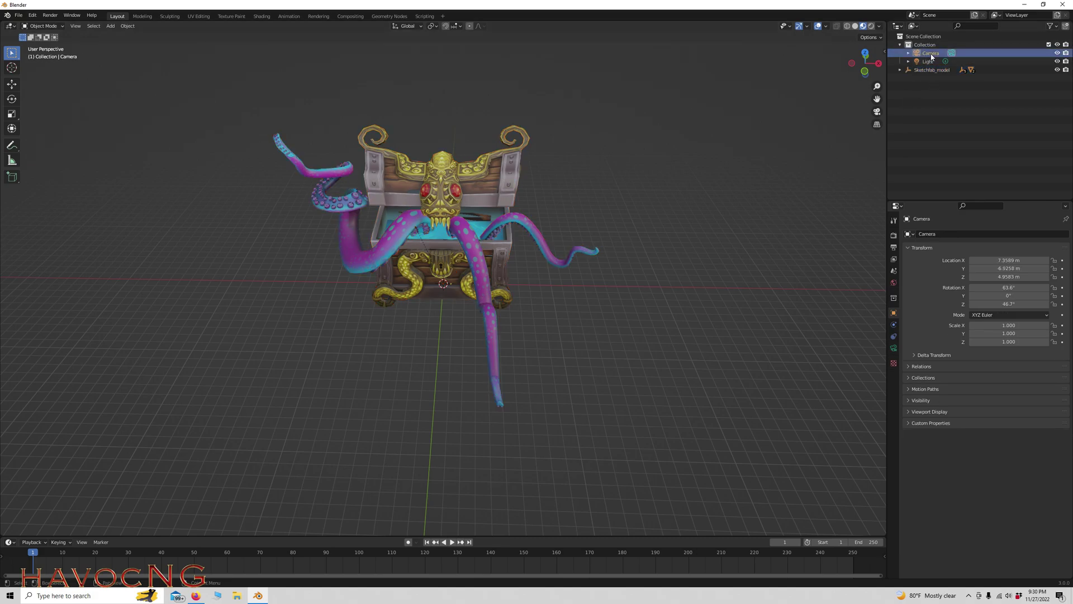
key(Delete)
click(927, 53)
key(Delete)
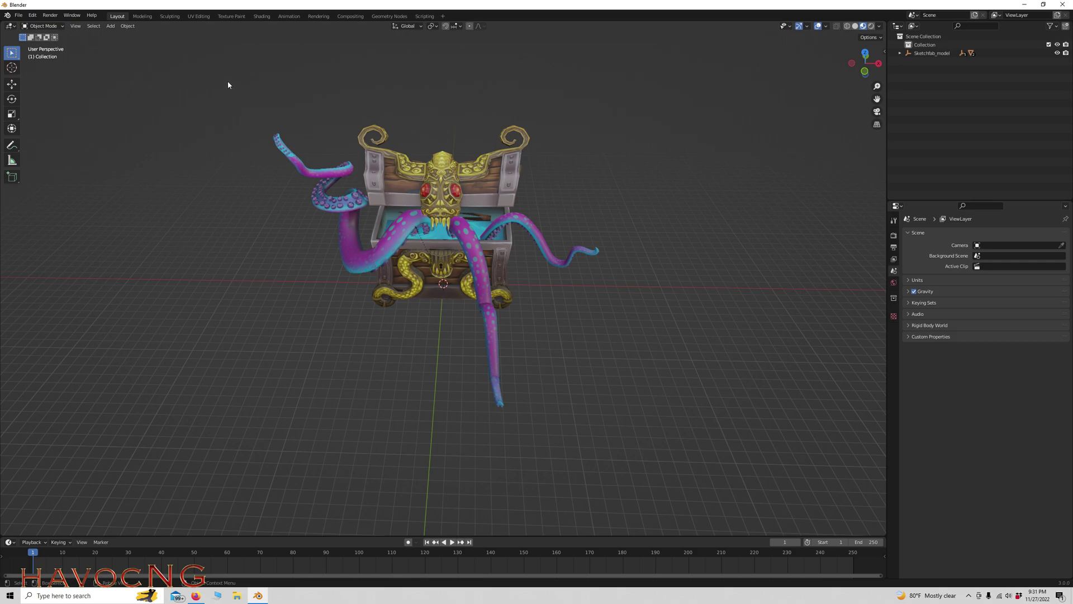
mouse_move(228, 82)
mouse_down()
mouse_move(443, 347)
mouse_move(656, 442)
mouse_up()
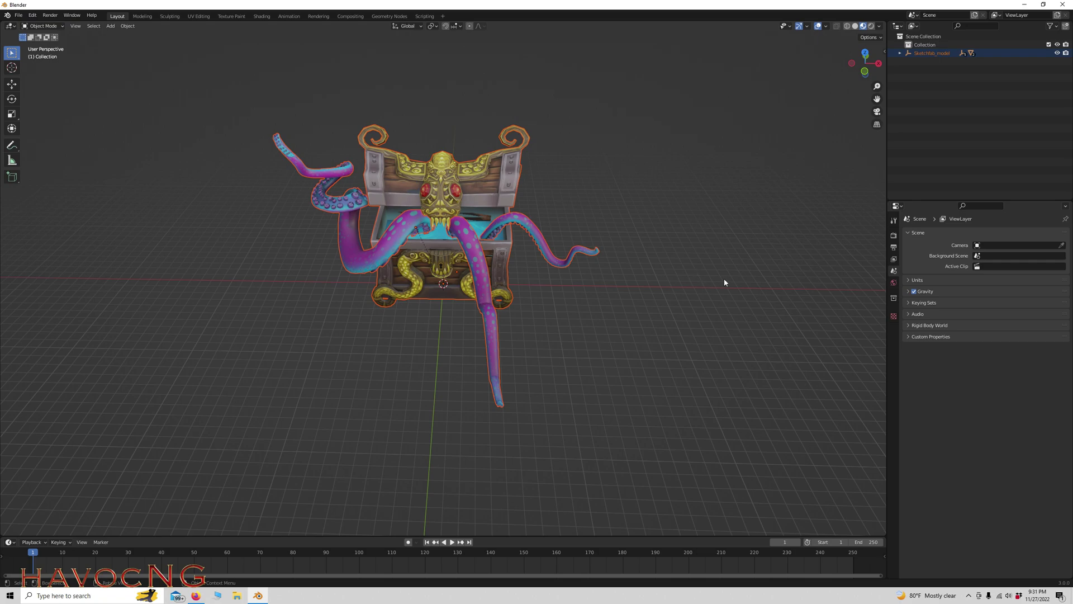
Step: Start a COLLADA export and create and open a new 'squid' folder in Downloads
click(19, 16)
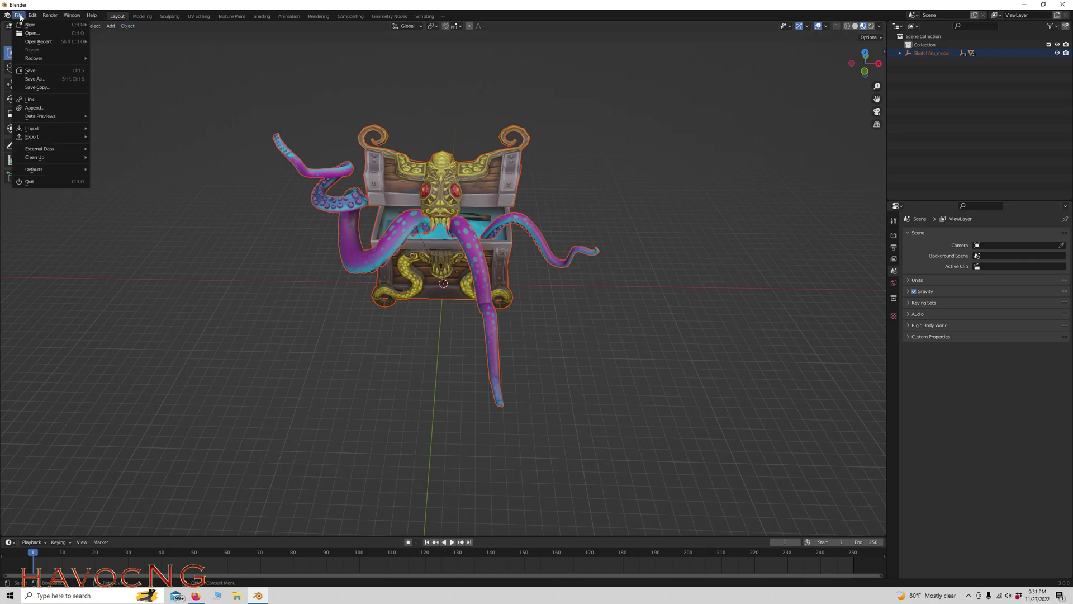
mouse_move(46, 139)
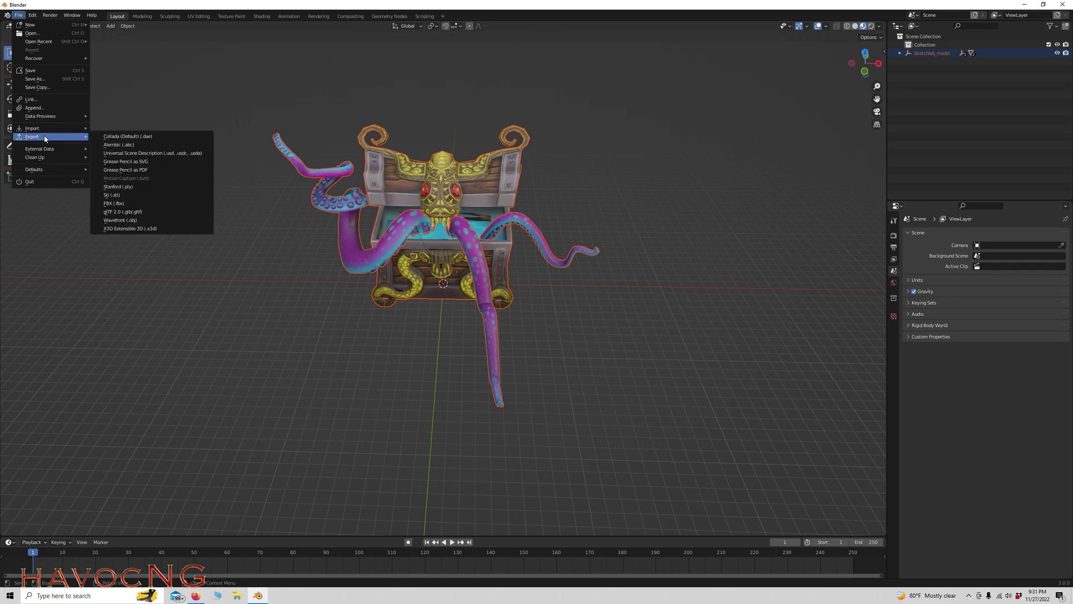
click(128, 137)
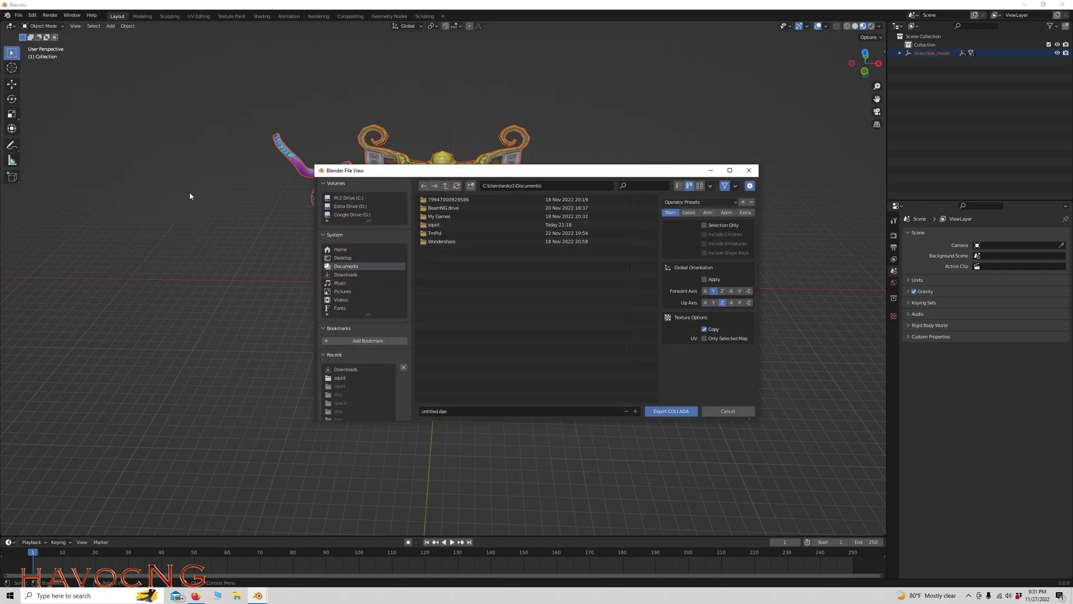
click(345, 275)
click(468, 186)
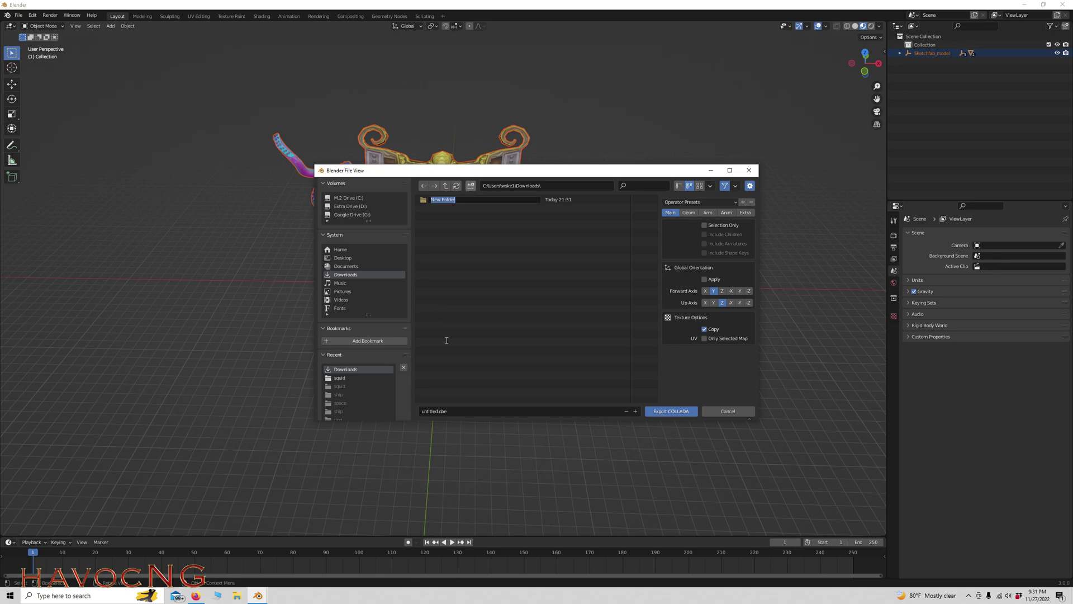
text(scuid)
key(Return)
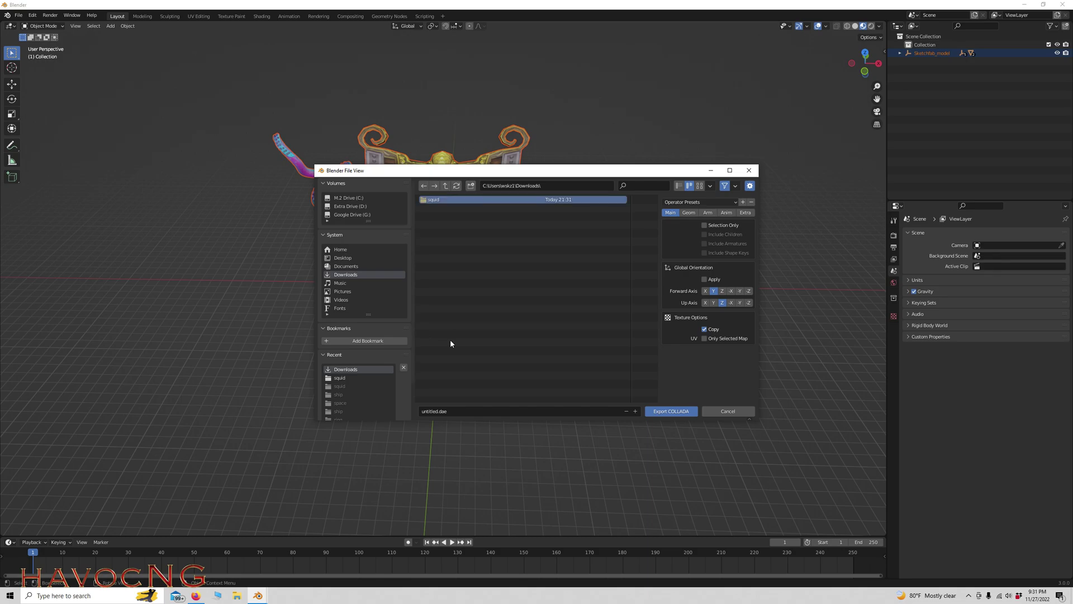
double_click(438, 202)
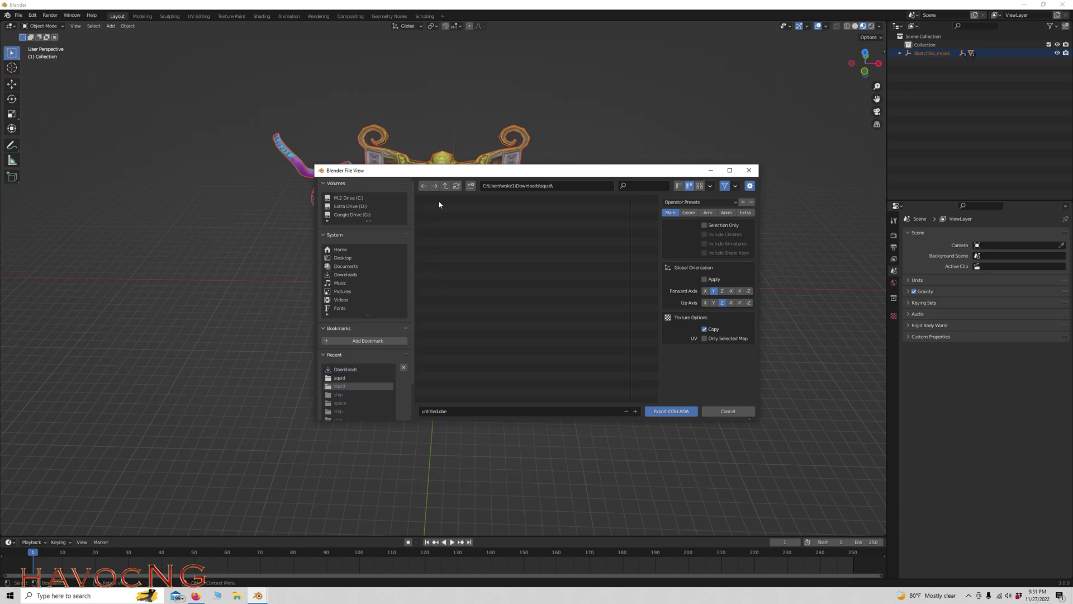
Step: Export as crab.dae with Selection Only and Include Children enabled
click(478, 411)
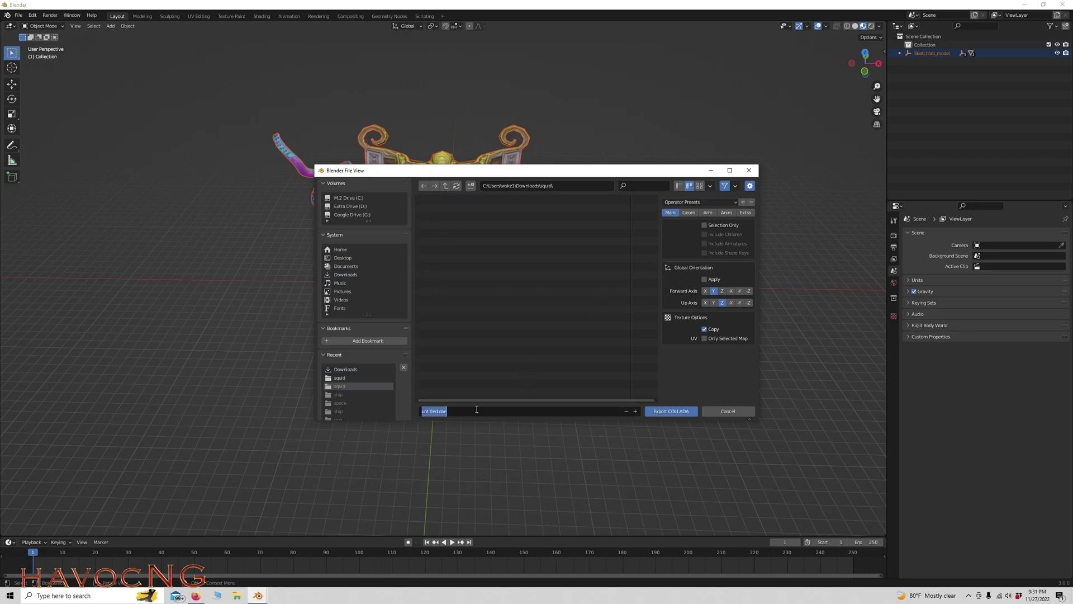
text(crab.dae)
click(705, 225)
click(705, 234)
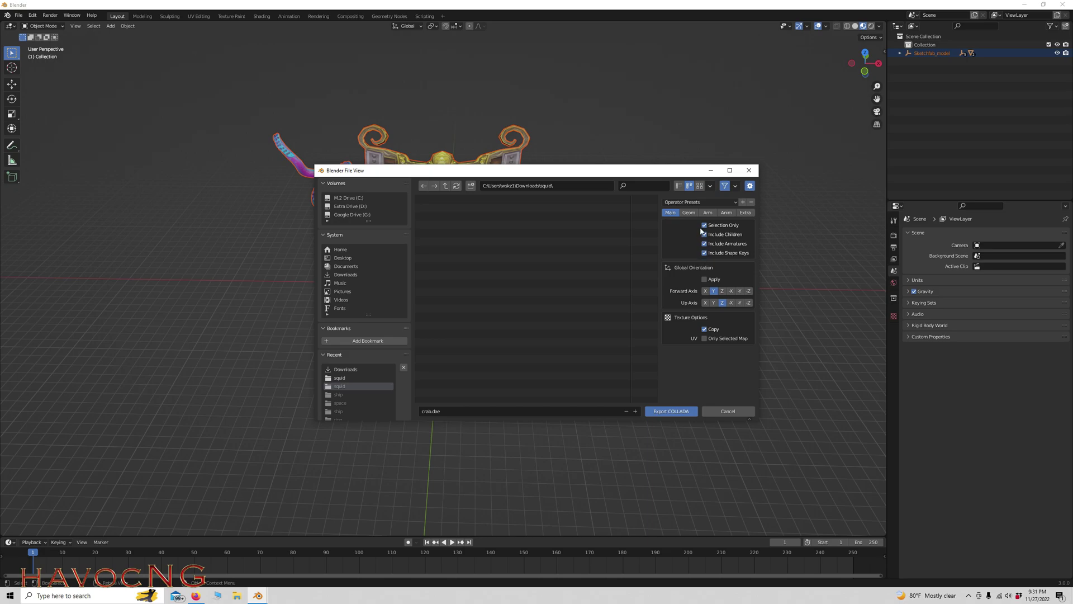
click(666, 412)
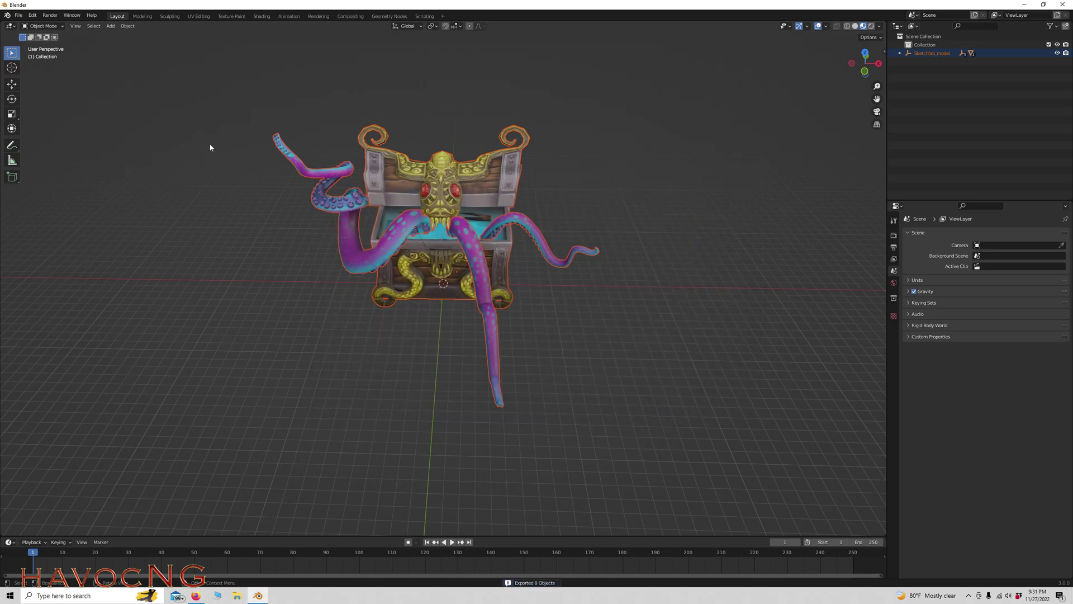
Step: Browse File Explorer to Downloads\squid to confirm crab.dae and its textures exported
click(1025, 4)
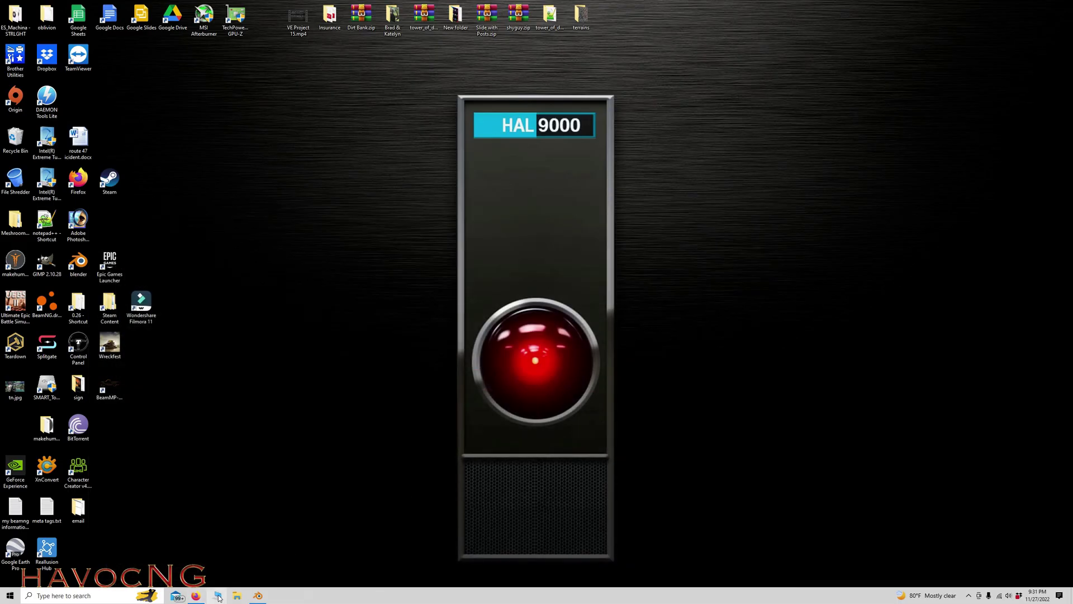
click(237, 595)
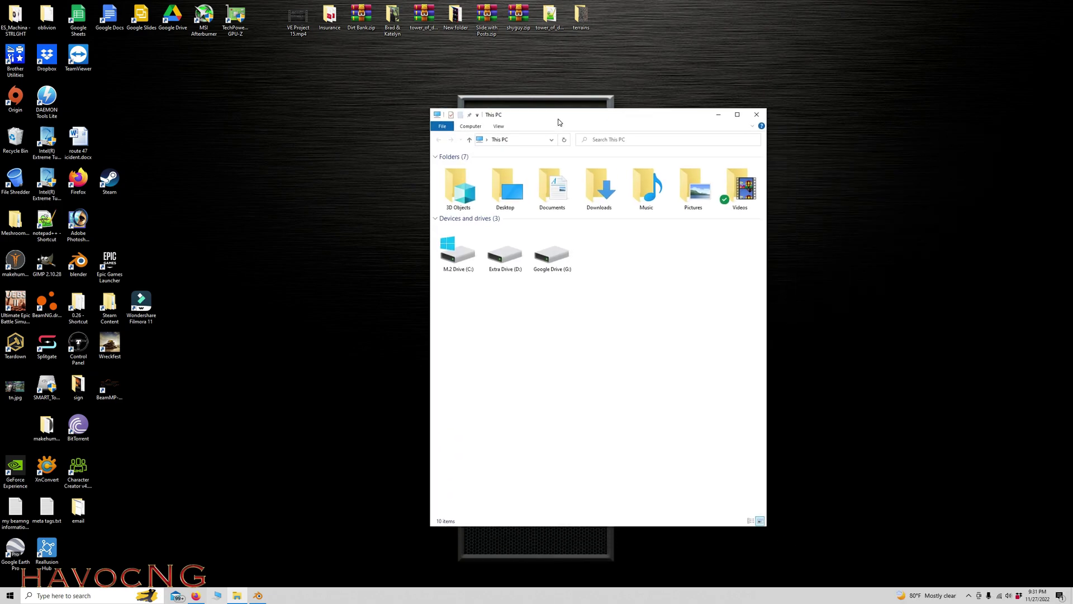
double_click(601, 194)
double_click(454, 187)
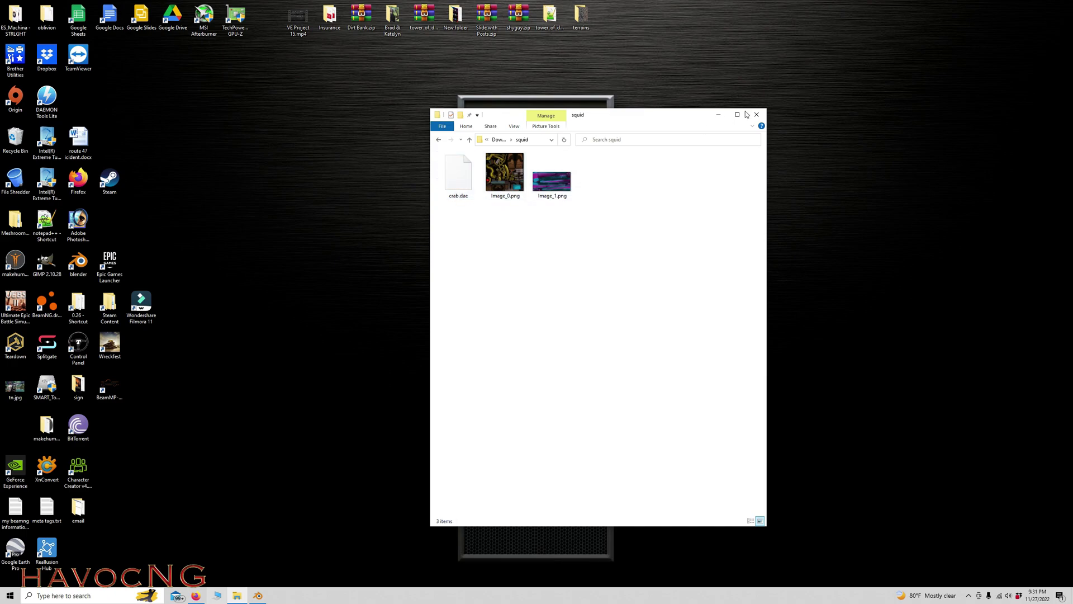
click(469, 141)
Step: Open the BeamNG 0.26 user folder and place it beside the Downloads window
drag(630, 122, 735, 109)
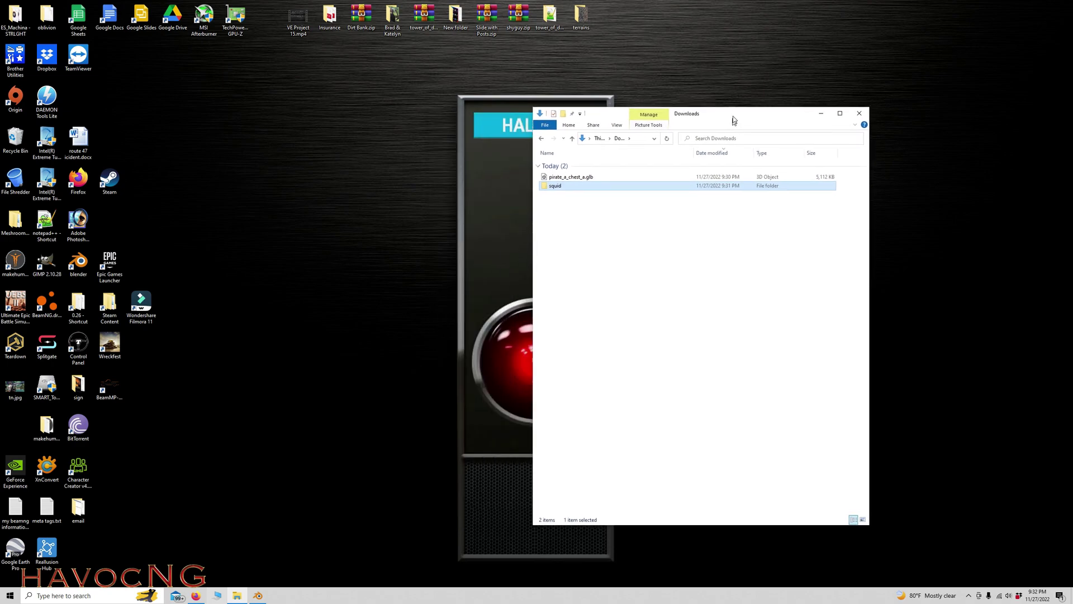
double_click(84, 305)
drag(660, 122, 306, 115)
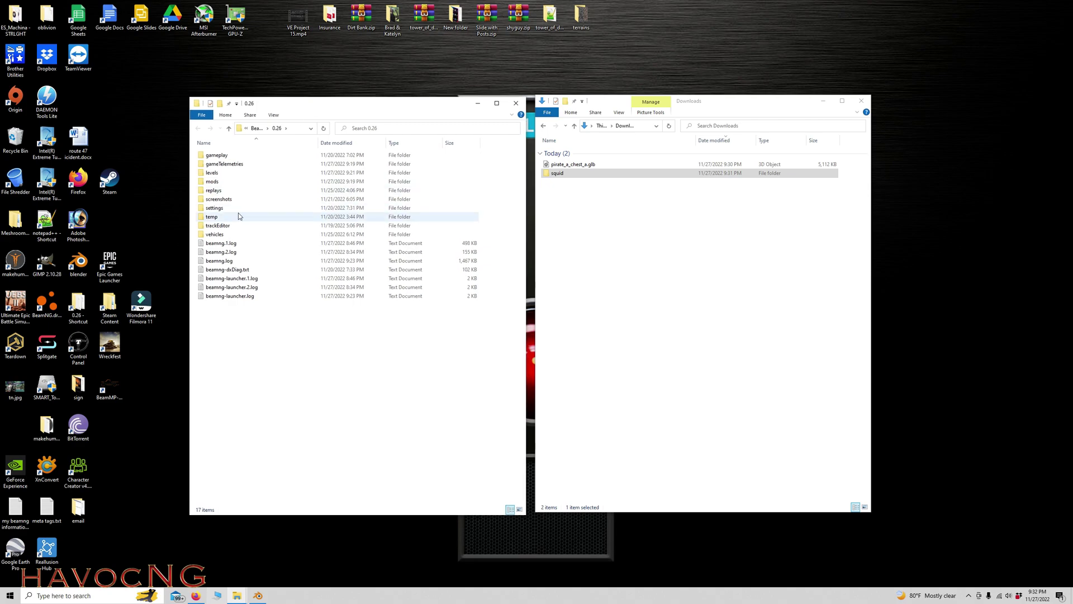
Step: Open car_jump_arena.zip from mods in WinRAR and go to levels\car_jump_arena\art\shapes
double_click(218, 183)
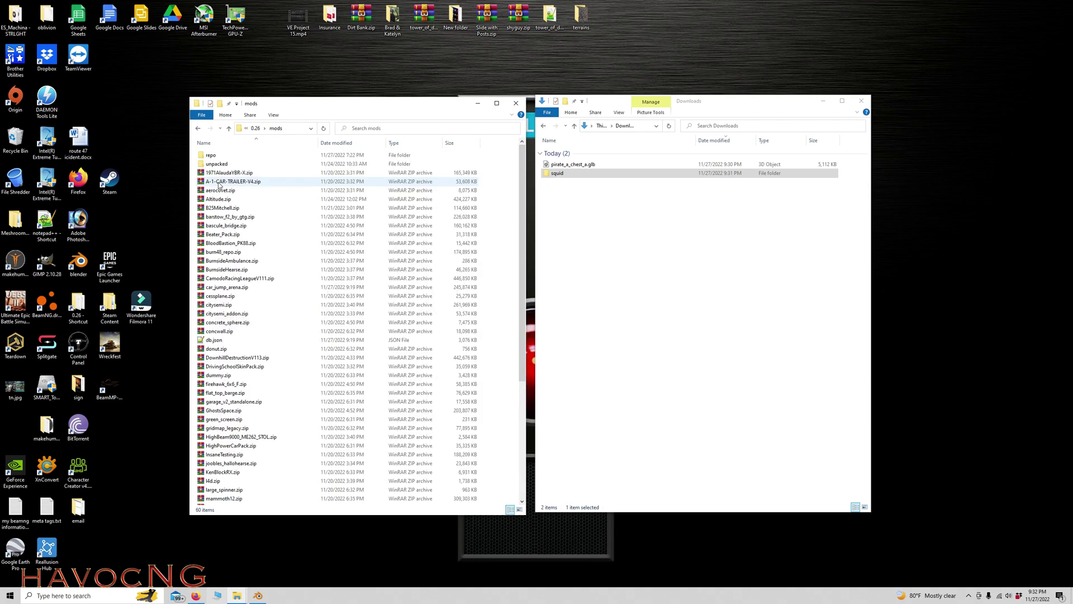
right_click(217, 289)
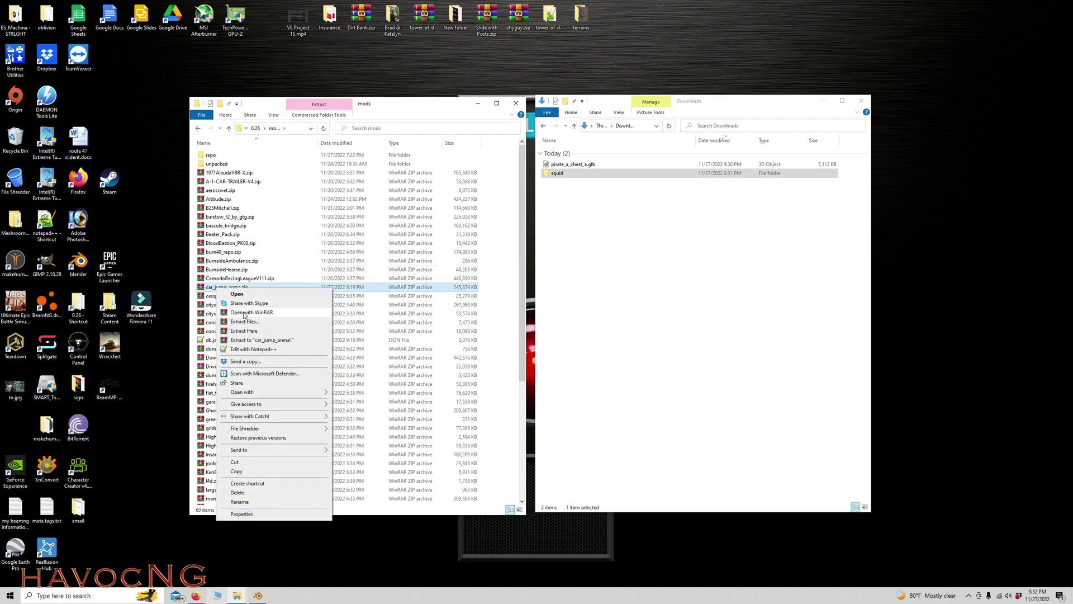
click(247, 312)
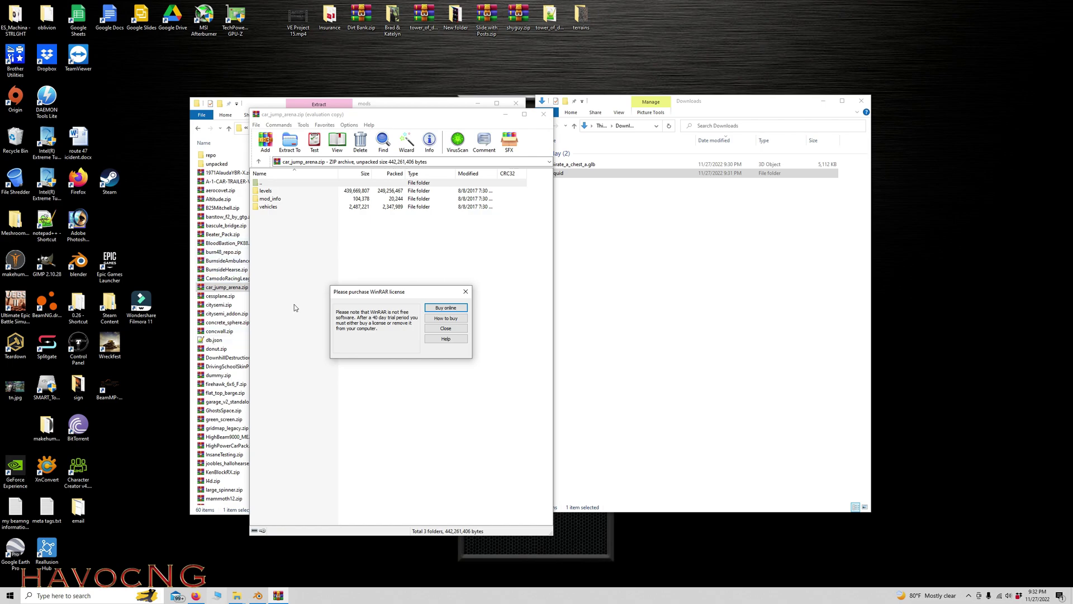
click(466, 292)
double_click(269, 191)
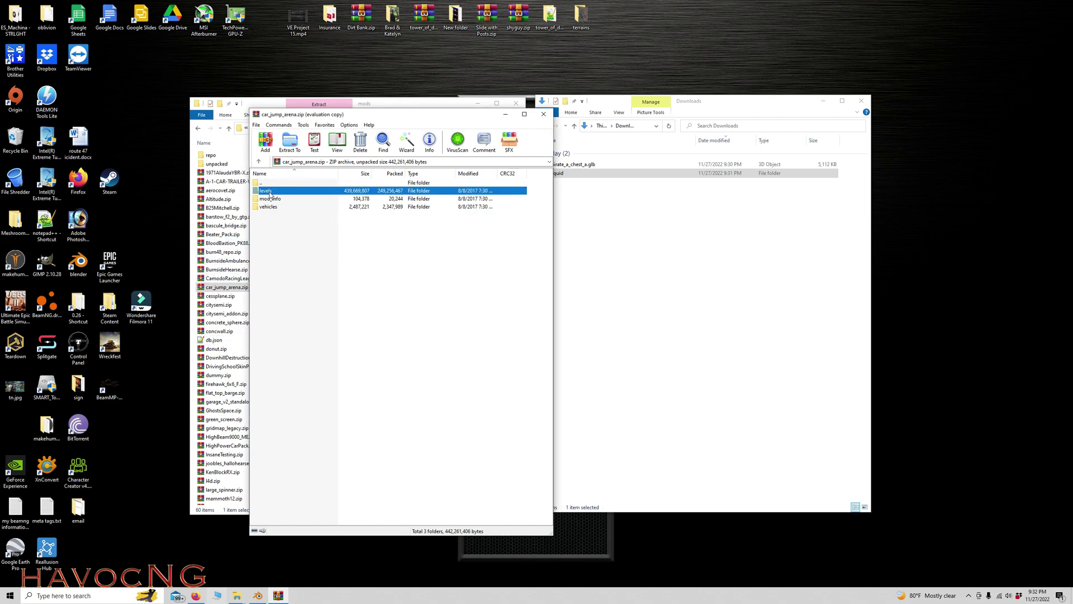
double_click(270, 191)
double_click(263, 191)
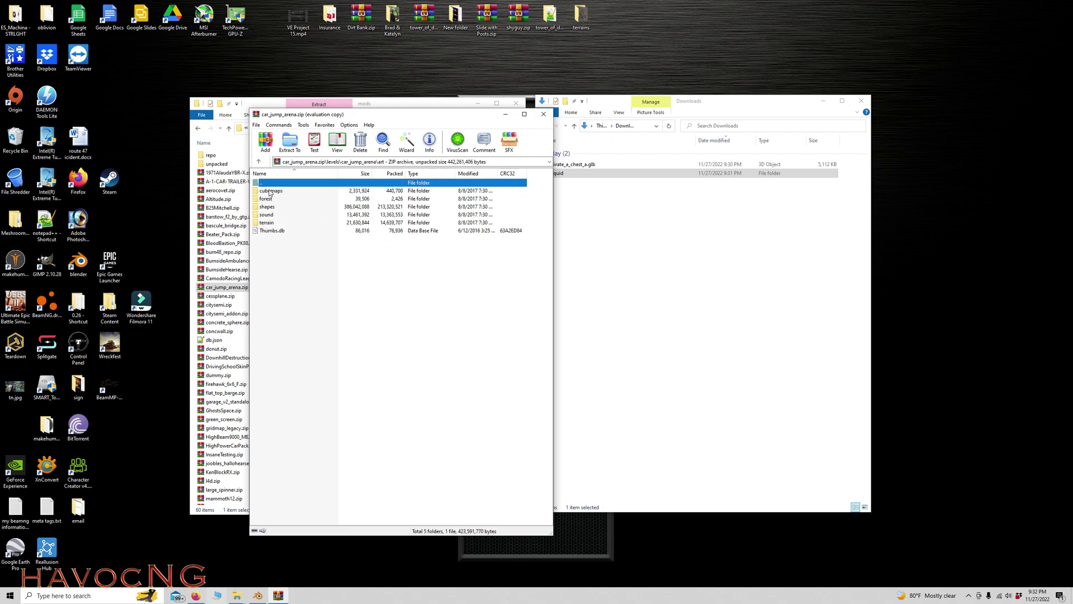
double_click(268, 207)
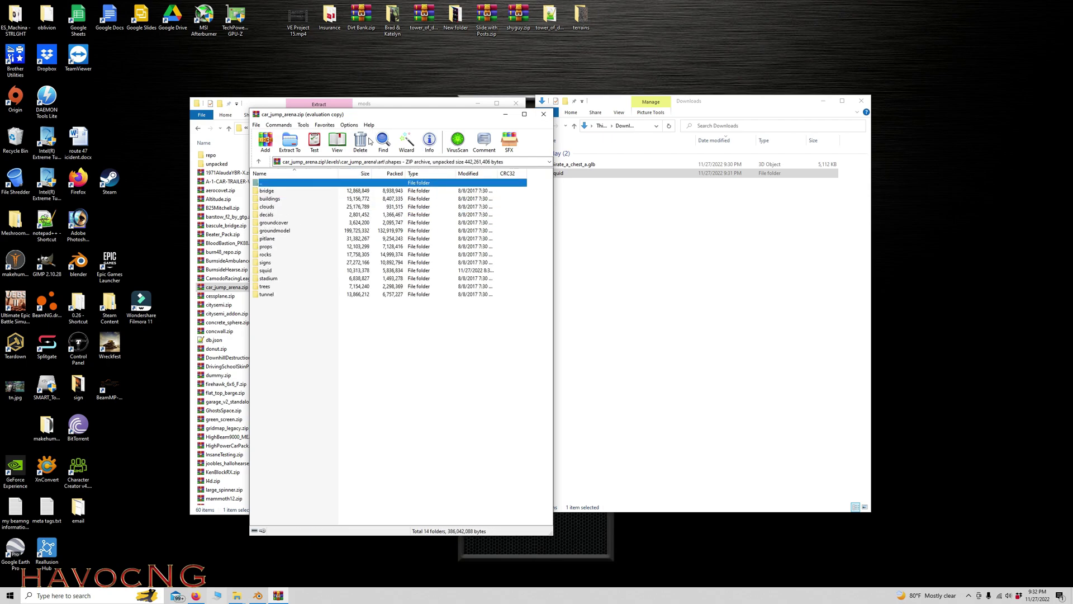
Step: Drag the squid folder from Downloads into art\shapes, then close WinRAR and the mods window
drag(393, 120, 360, 110)
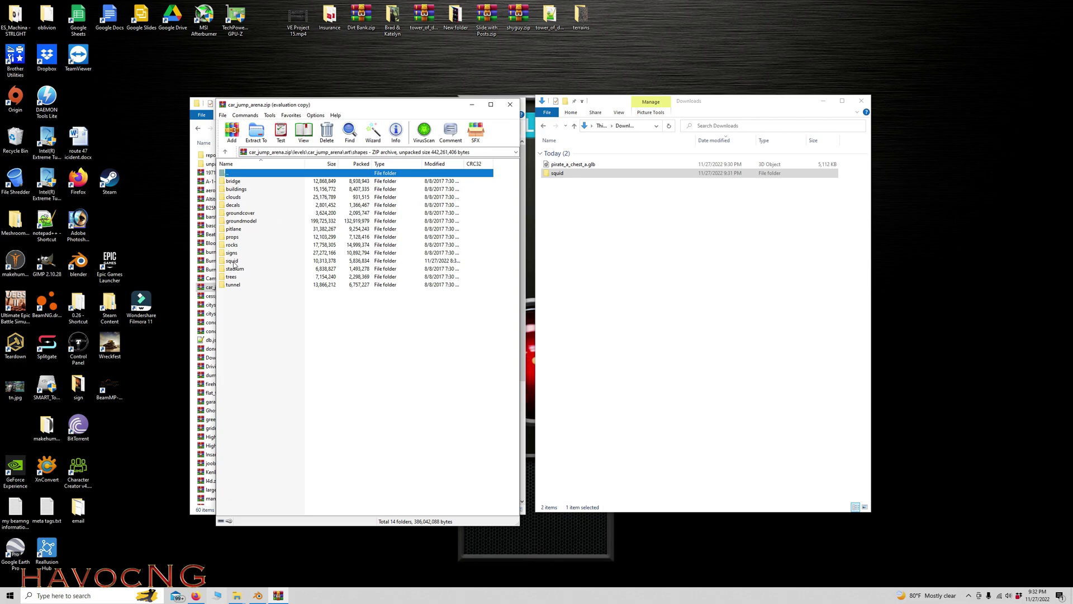
click(562, 175)
drag(570, 174, 461, 291)
drag(274, 277, 571, 303)
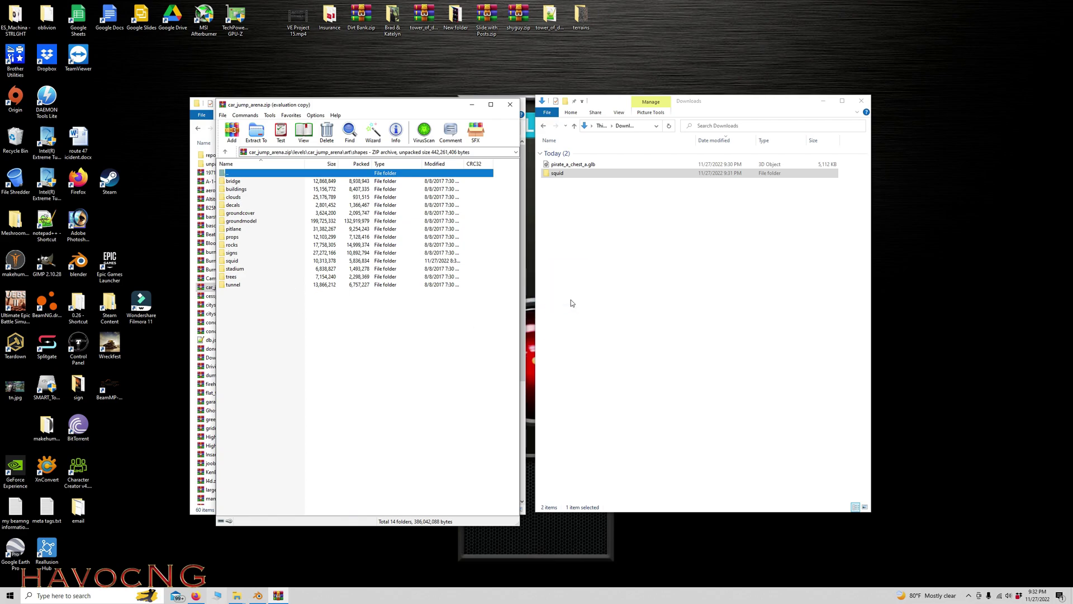
click(510, 105)
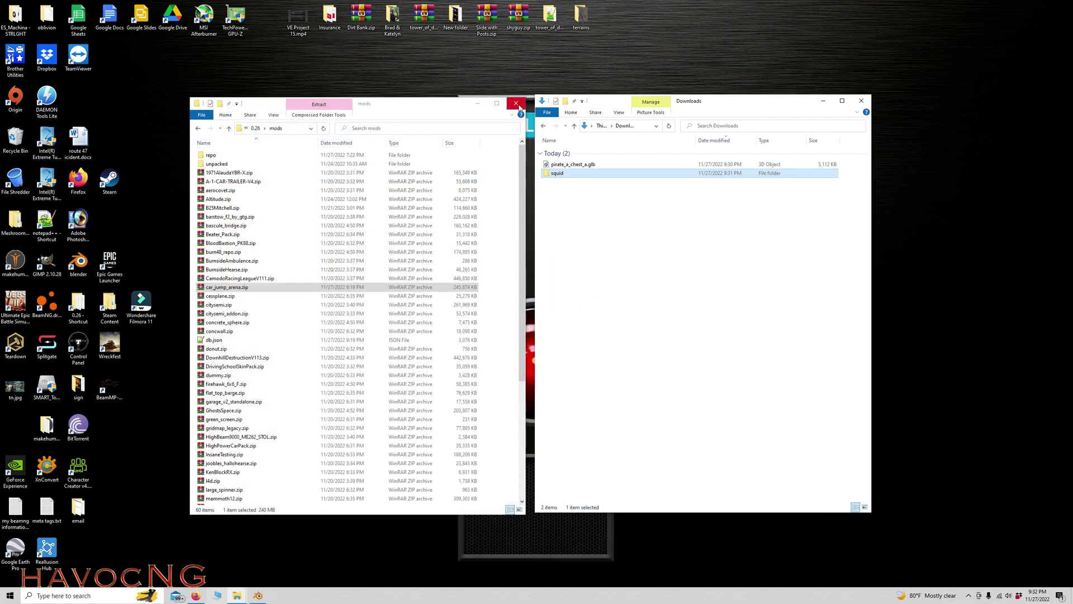
click(515, 102)
Step: Close the Downloads window and launch BeamNG.drive from its desktop icon
click(861, 103)
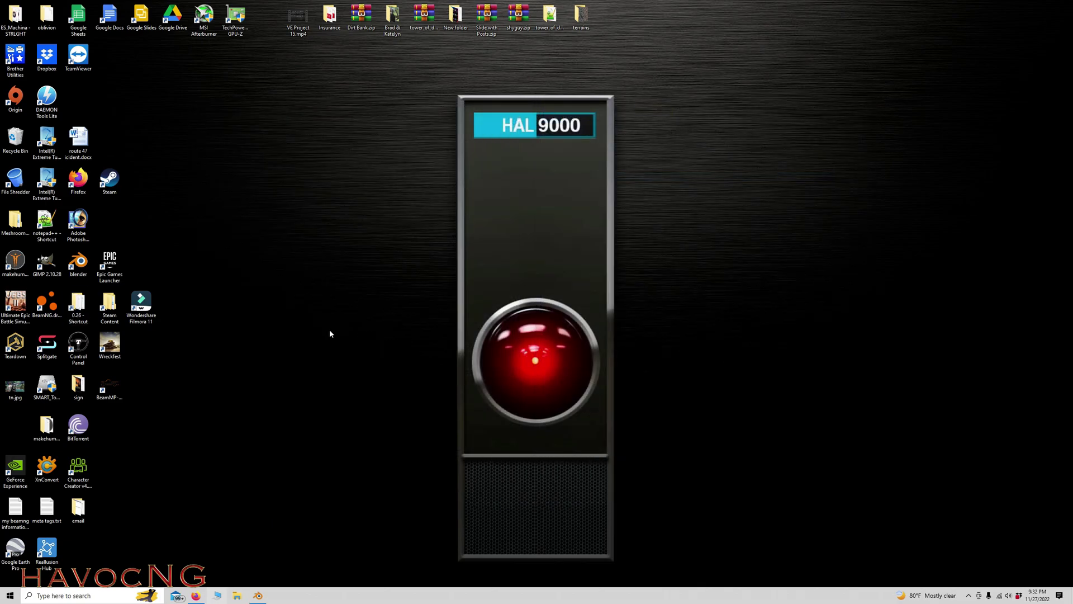
double_click(52, 304)
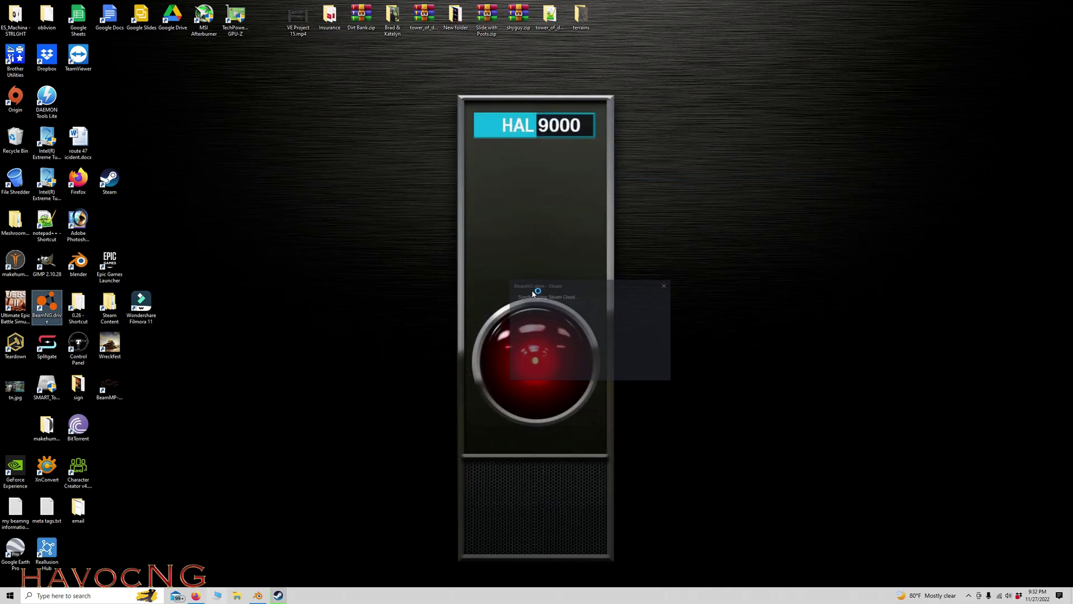
click(506, 265)
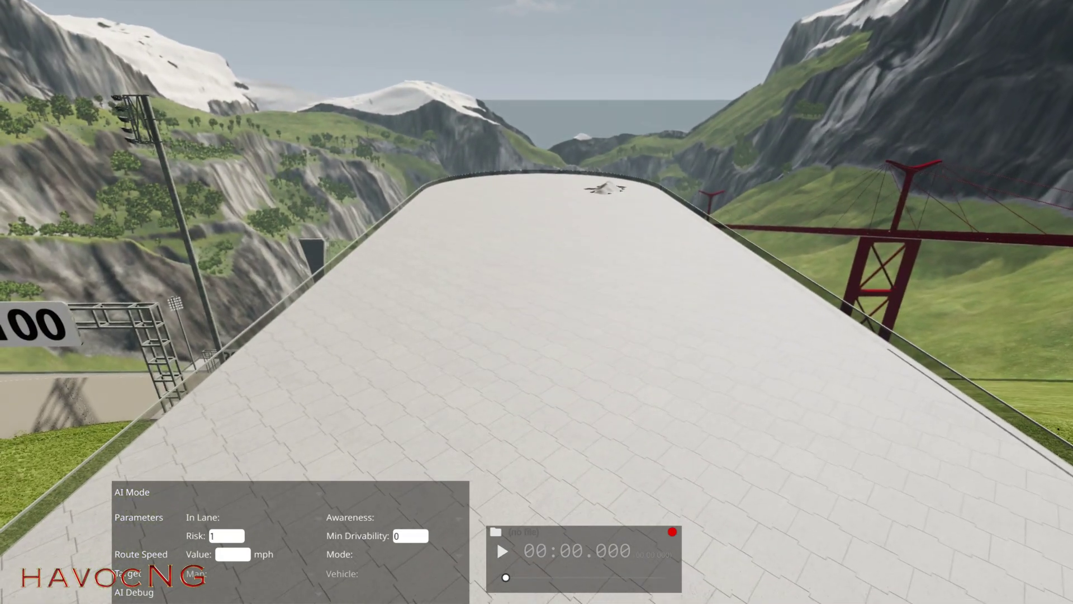
Step: Open the World Editor's Asset Browser
key(F11)
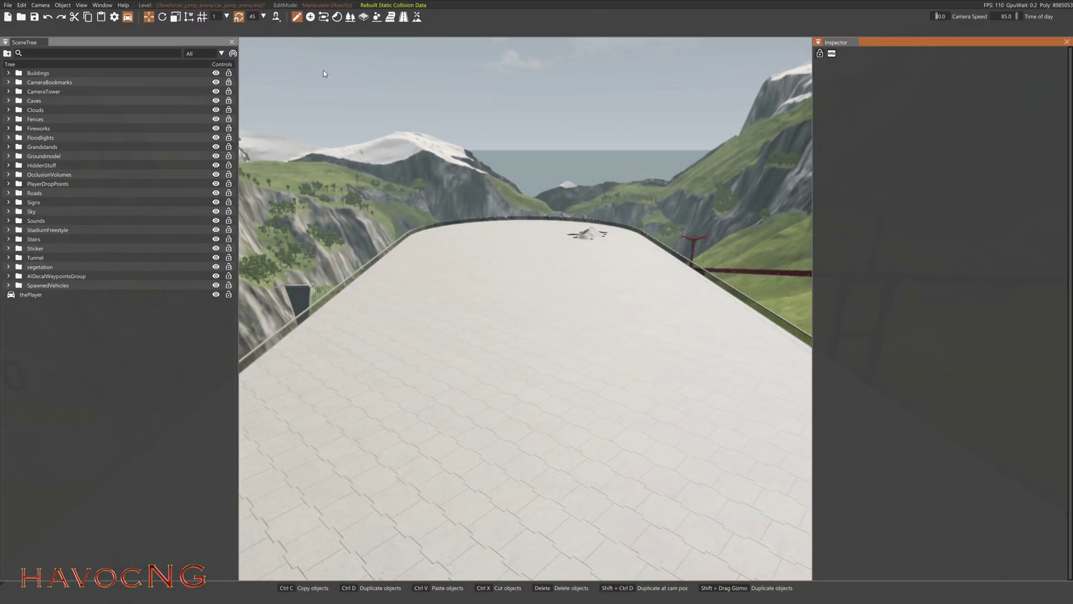
click(103, 6)
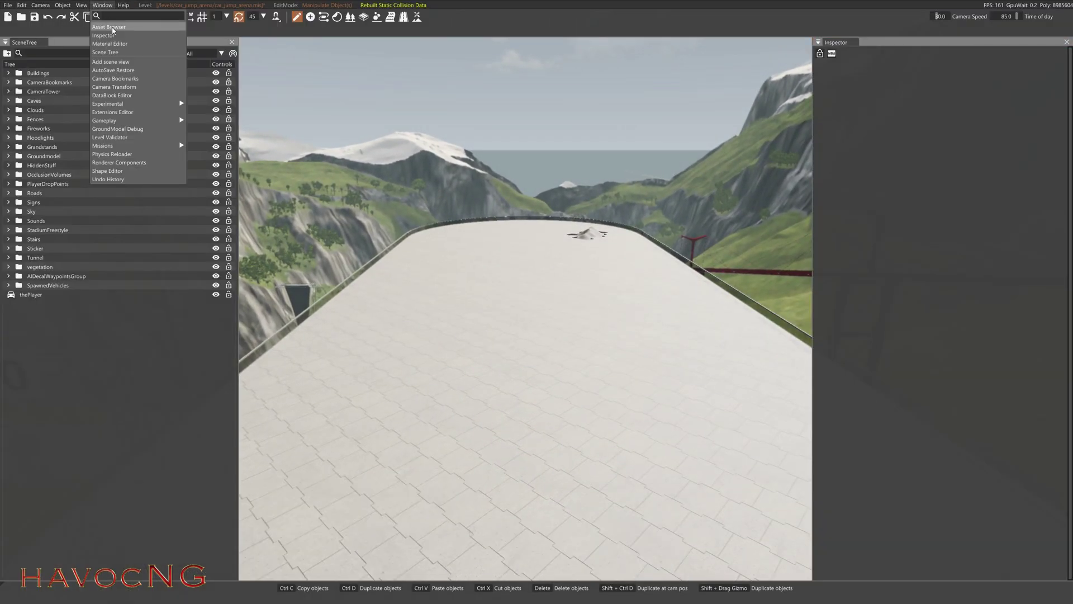
click(112, 29)
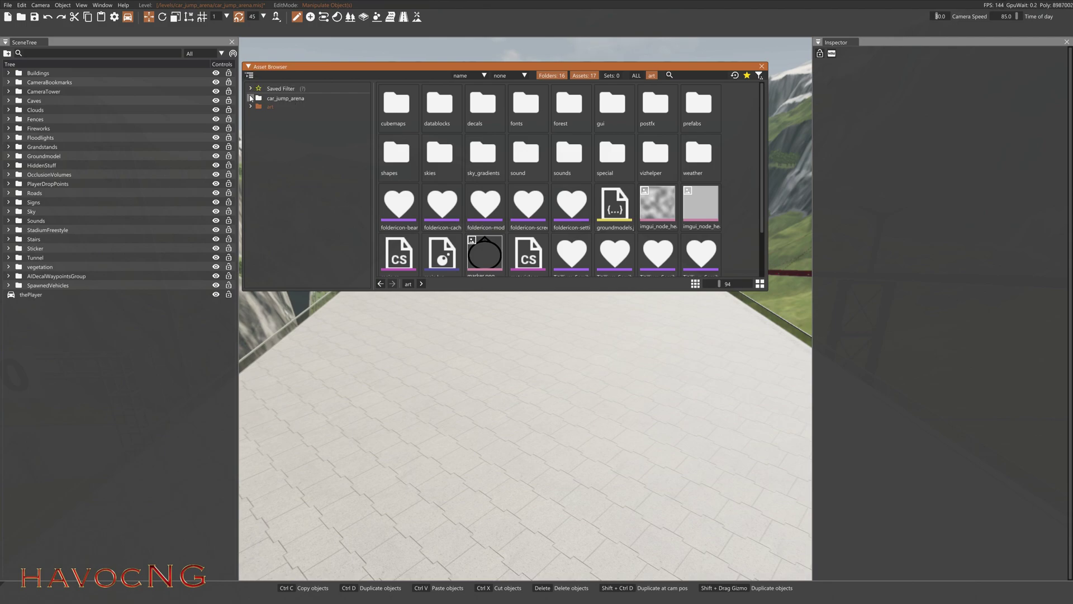
Step: Browse to car_jump_arena > art > shapes > squid and drag crab.dae into the level
click(251, 98)
click(256, 107)
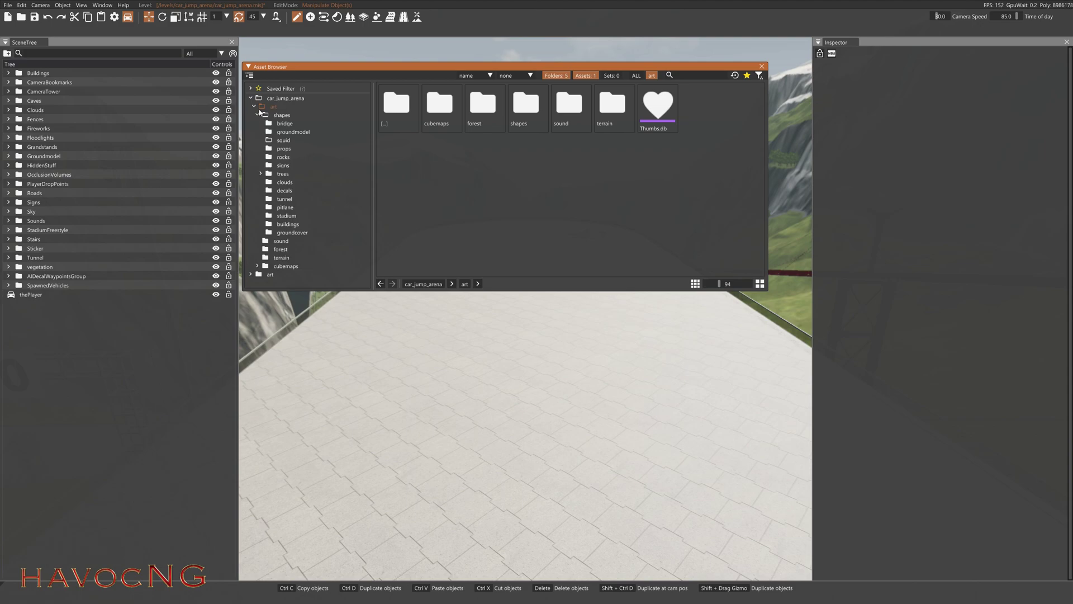
click(253, 100)
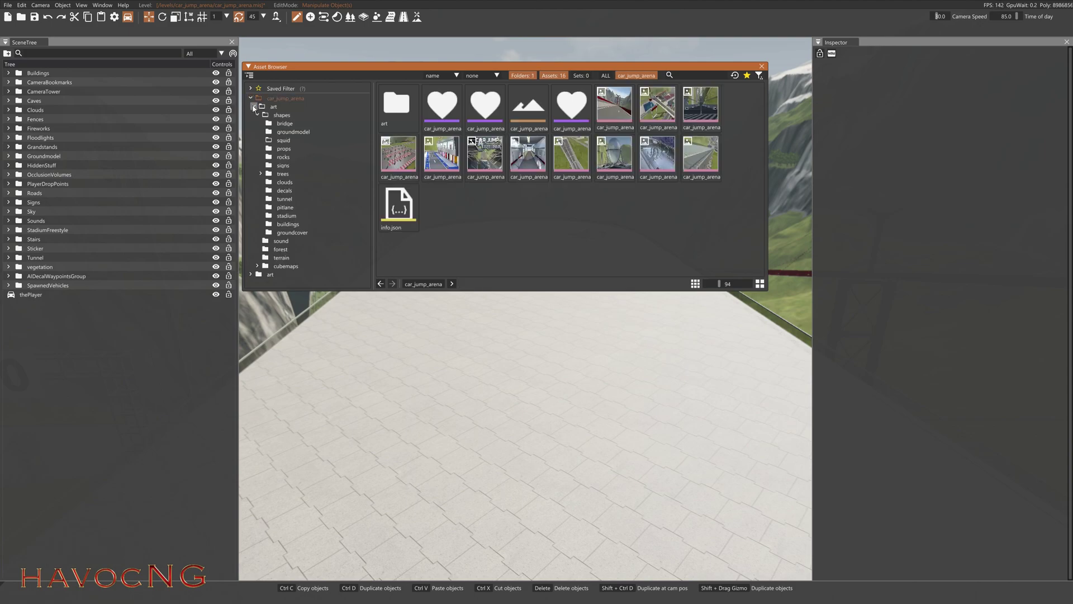
click(253, 107)
click(259, 116)
click(257, 115)
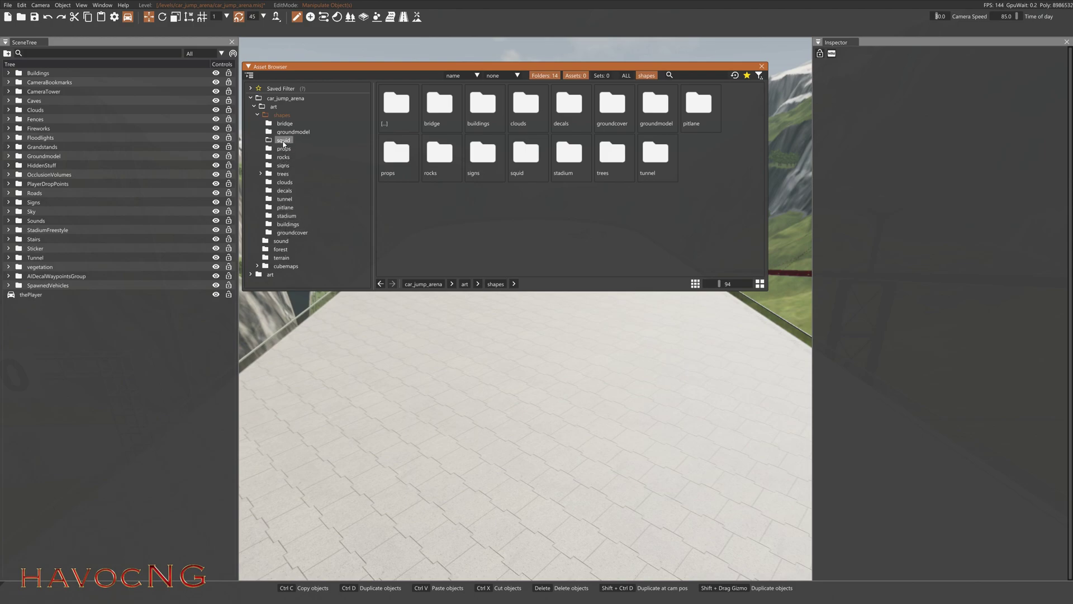
click(283, 142)
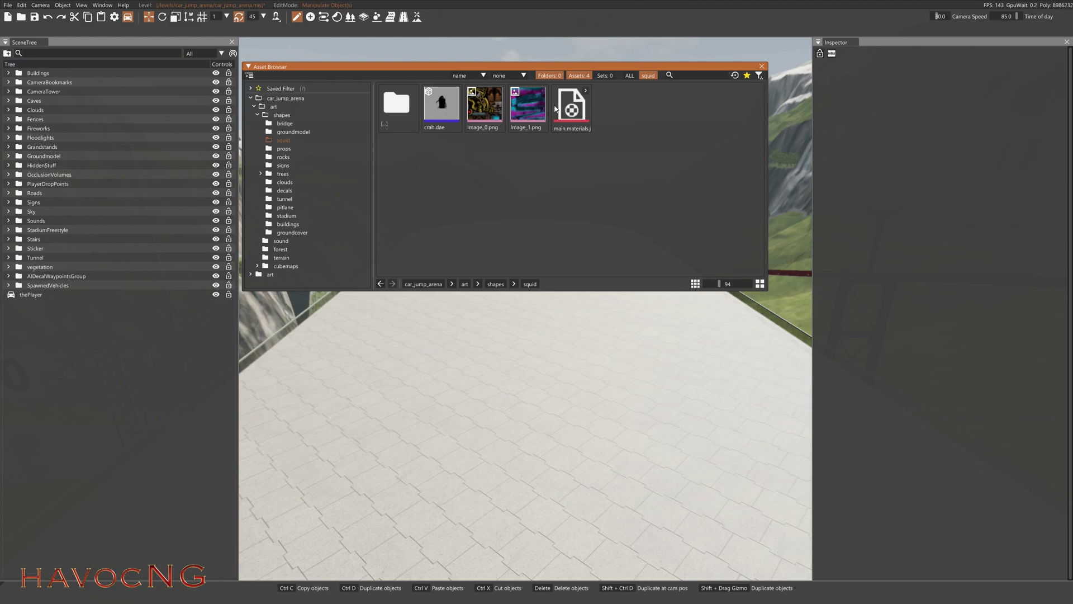
drag(441, 120, 589, 343)
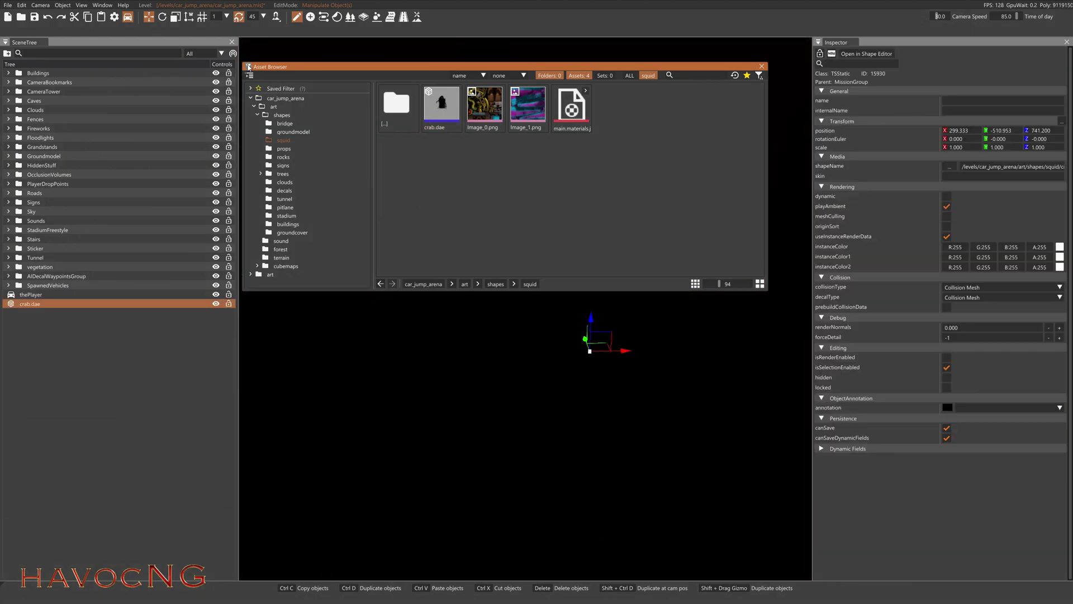
Step: Drop the crab.dae chest into the level and frame it with the track in view
click(248, 66)
key(s)
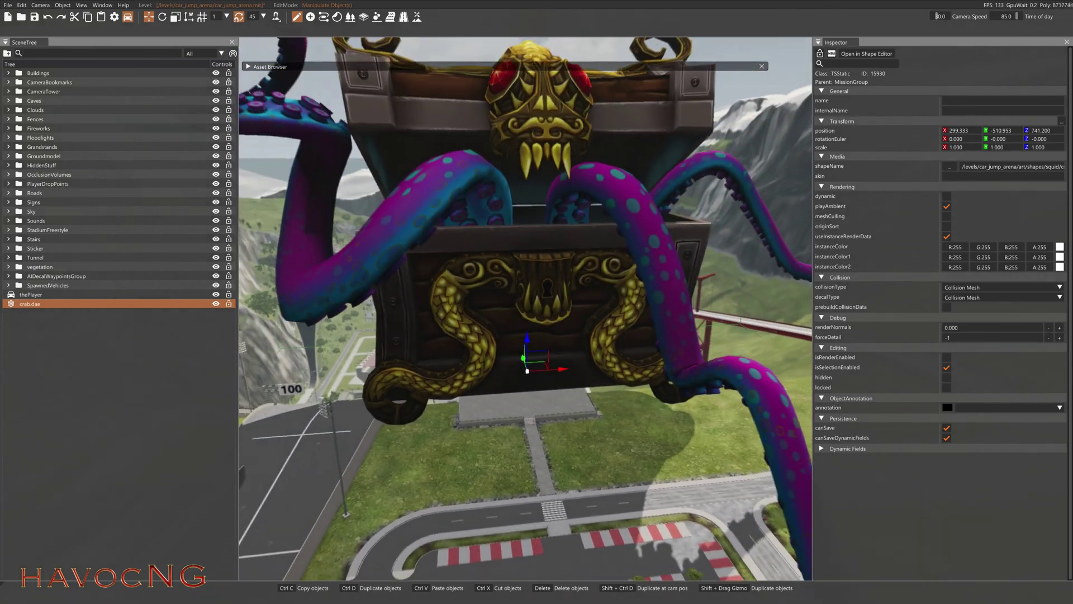
key(s)
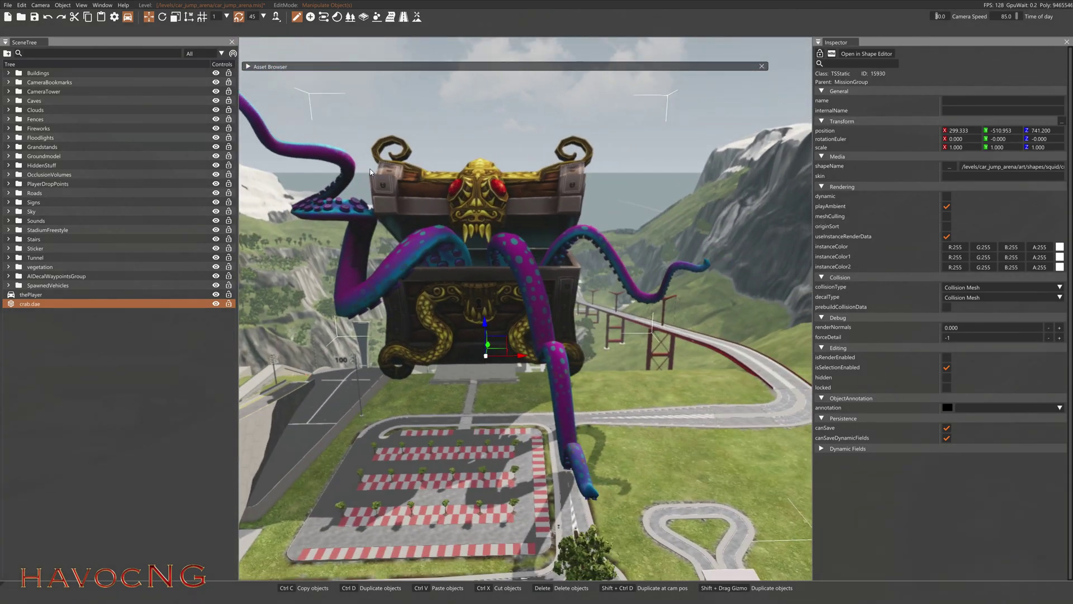
Step: Set the chest's Inspector scale to 0.5 on X, Y and Z
click(976, 147)
text(0)
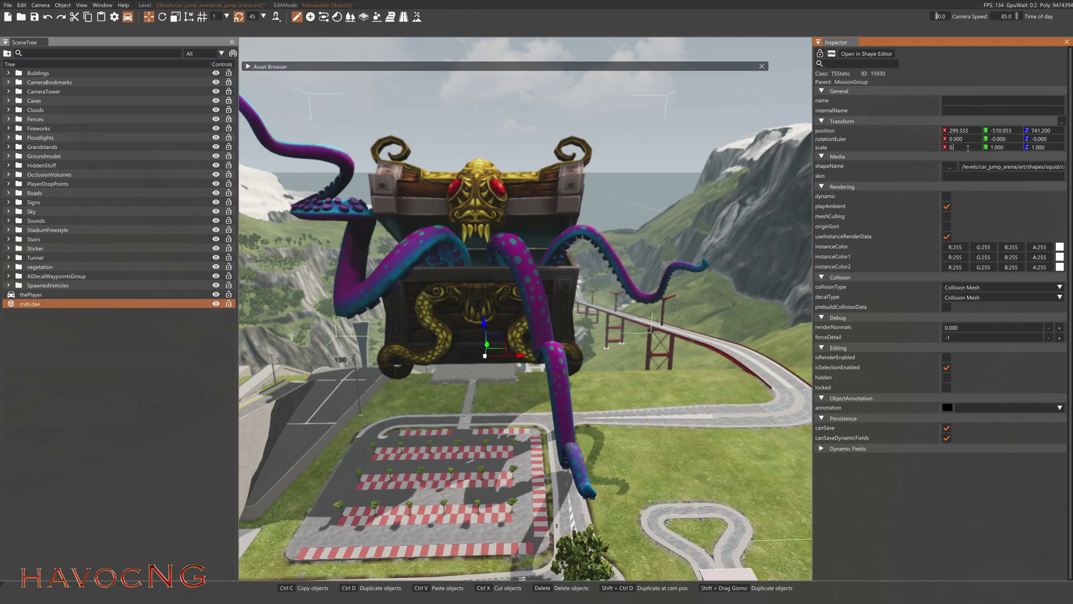
text(.5)
click(1000, 147)
text(0)
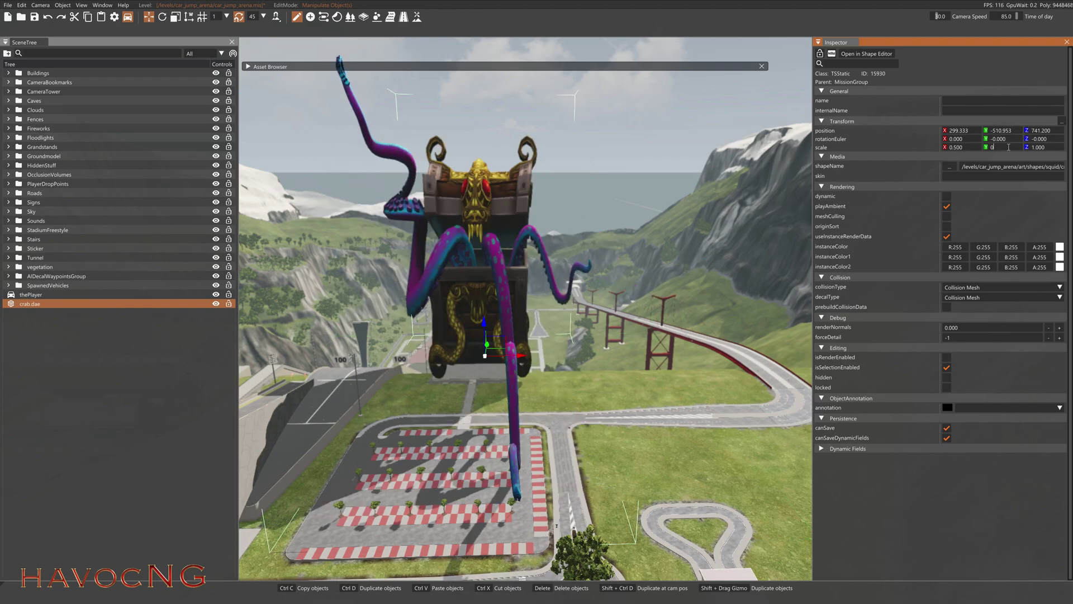
text(.5)
click(1030, 147)
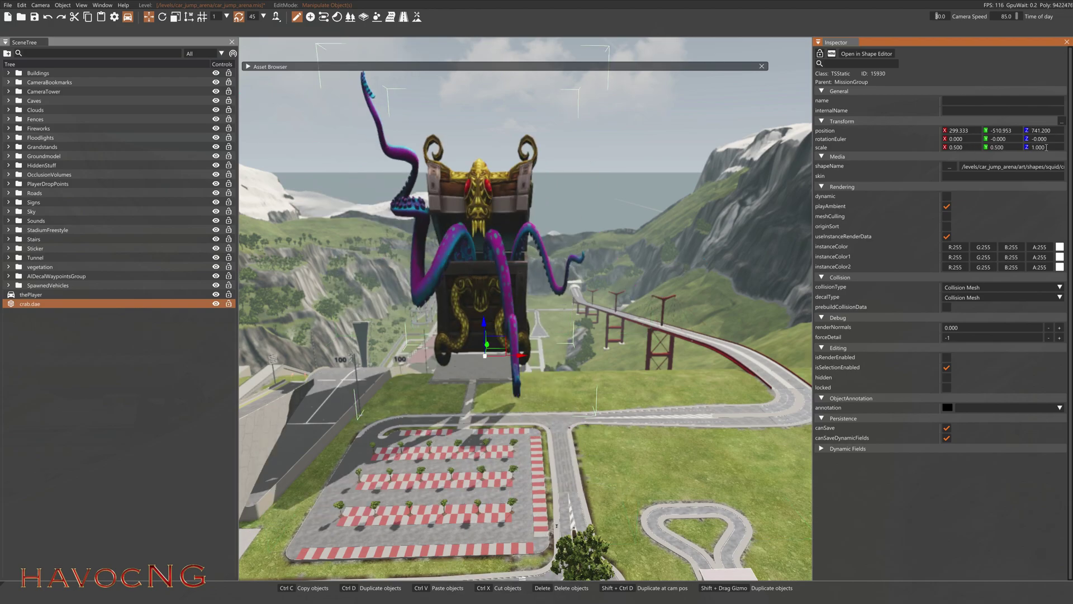
text(0.5)
key(Return)
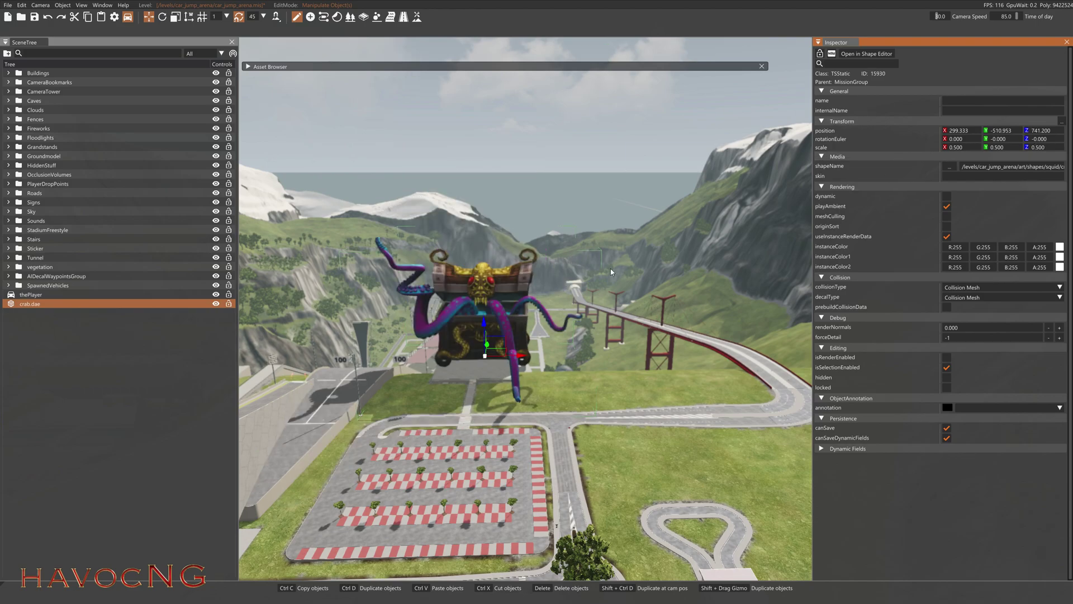
scroll(611, 268, down, 3)
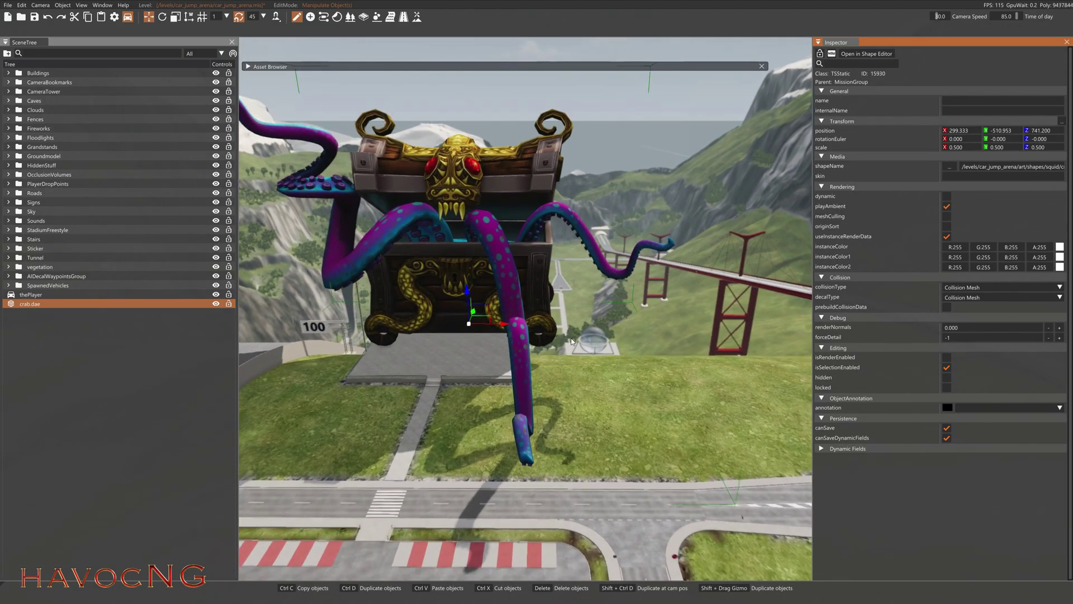
Step: Rotate the chest to -135° about Z, then return to the translate gizmo
key(2)
drag(472, 336, 540, 350)
key(1)
Step: Swing the view to the chest's front and exit the World Editor to play
scroll(539, 350, down, 2)
right_drag(540, 350, 624, 372)
key(F11)
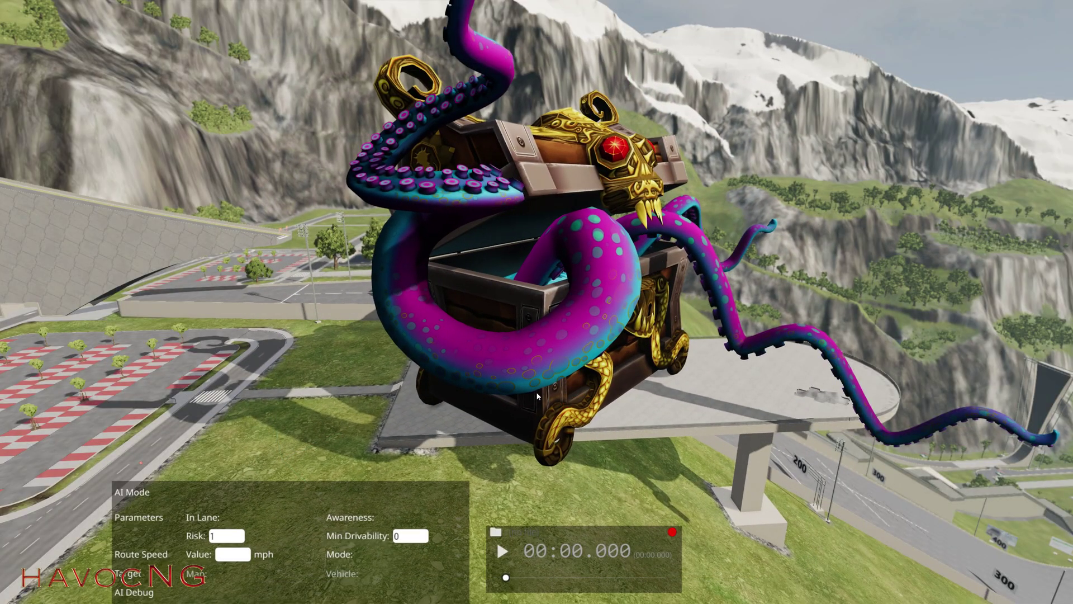